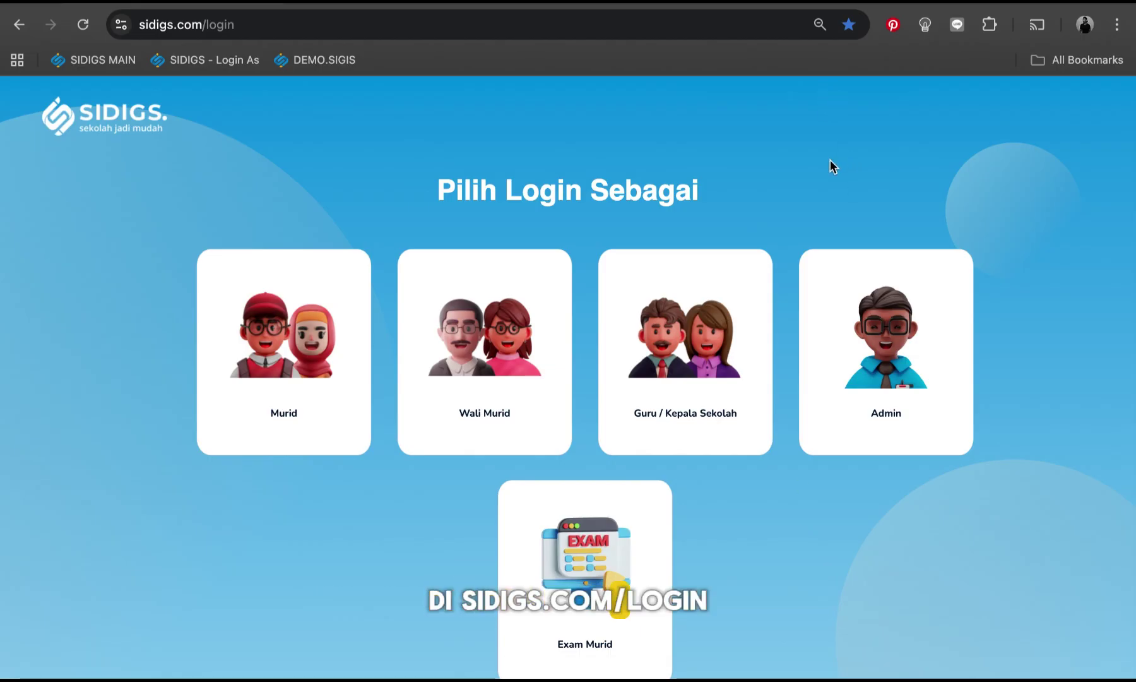
Log in as Guru / Kepala Sekolah with the prefilled account and find the Mata Pelajaran page through the menu search
click(691, 360)
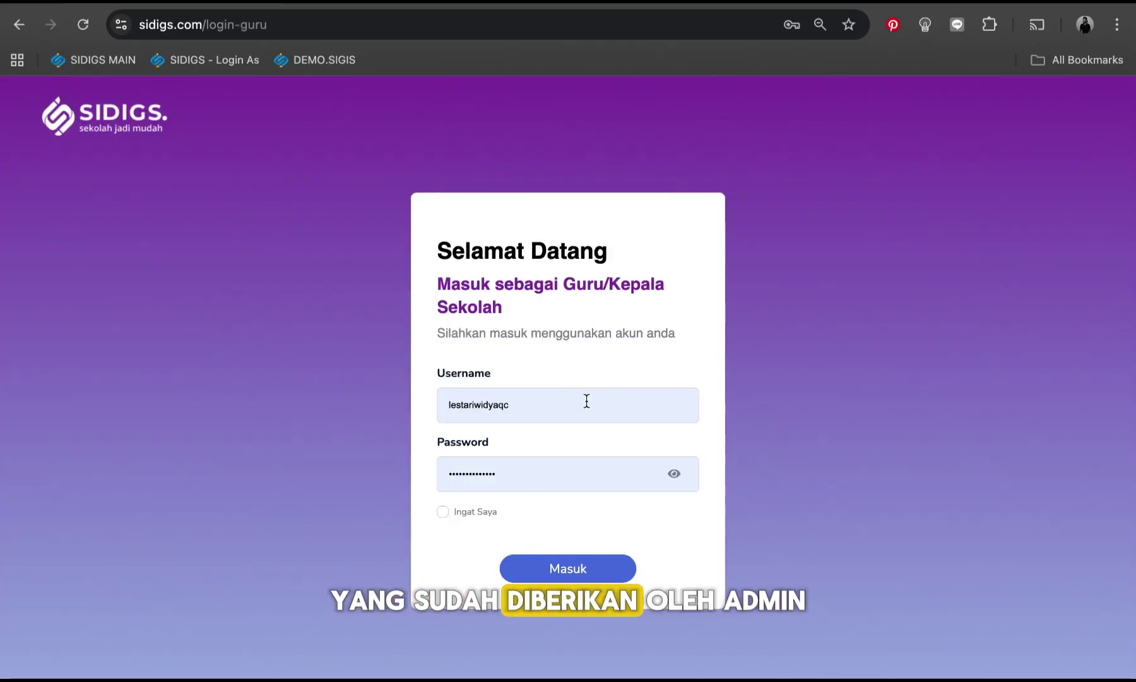
click(549, 571)
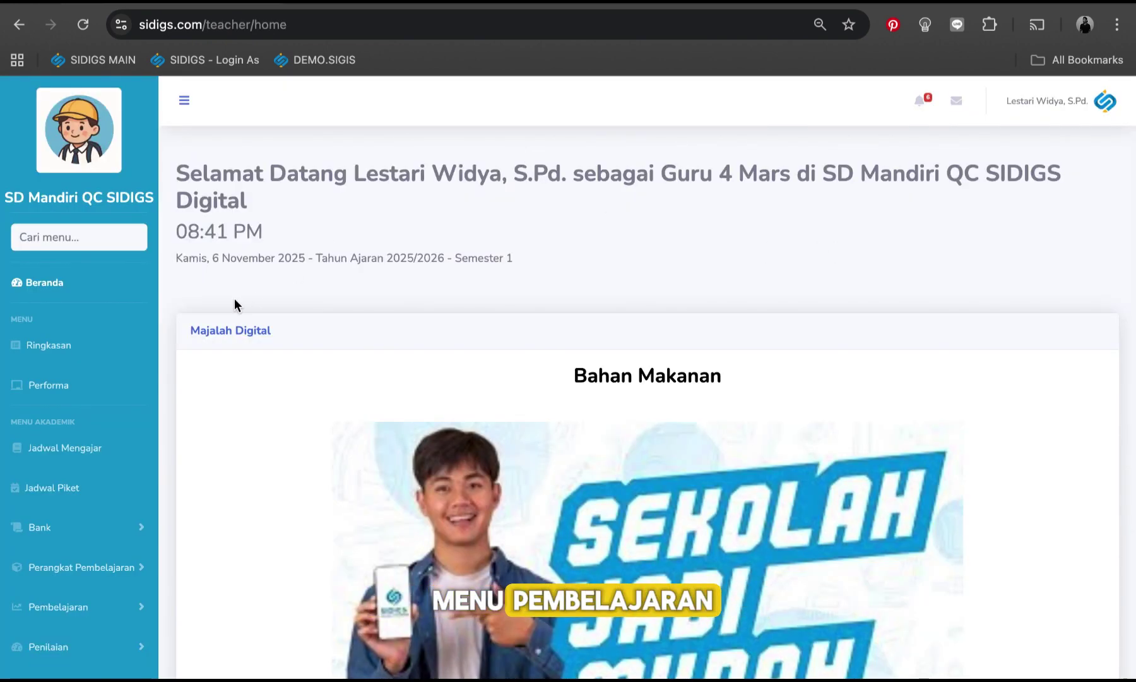
click(81, 608)
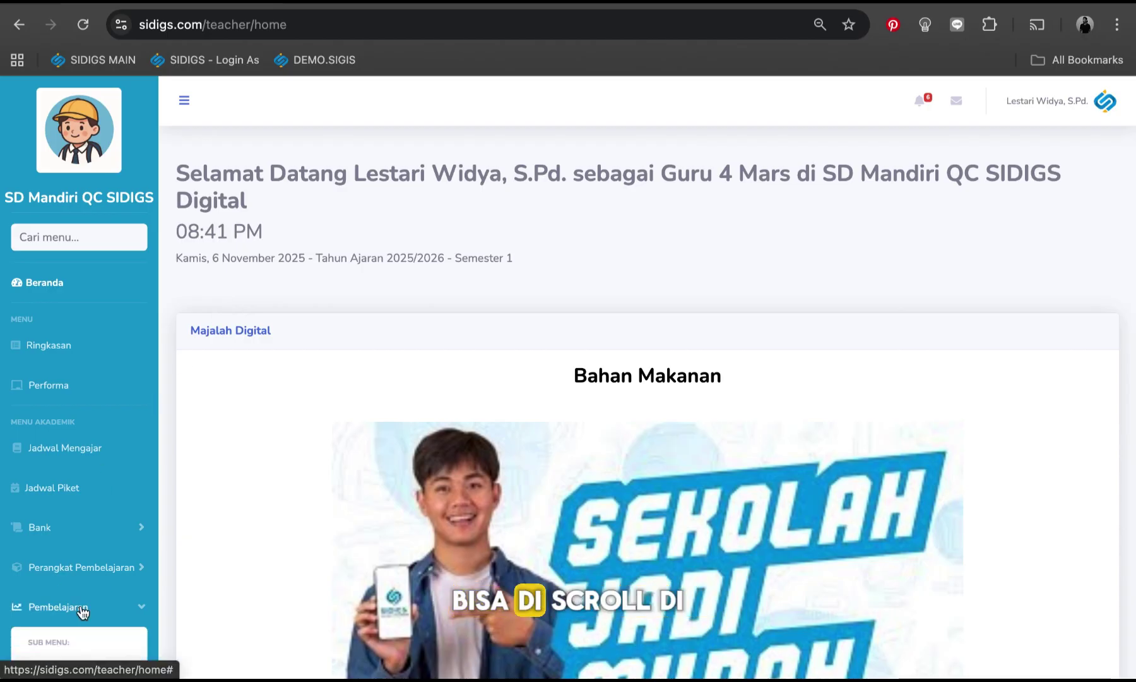
scroll(82, 609, down, 3)
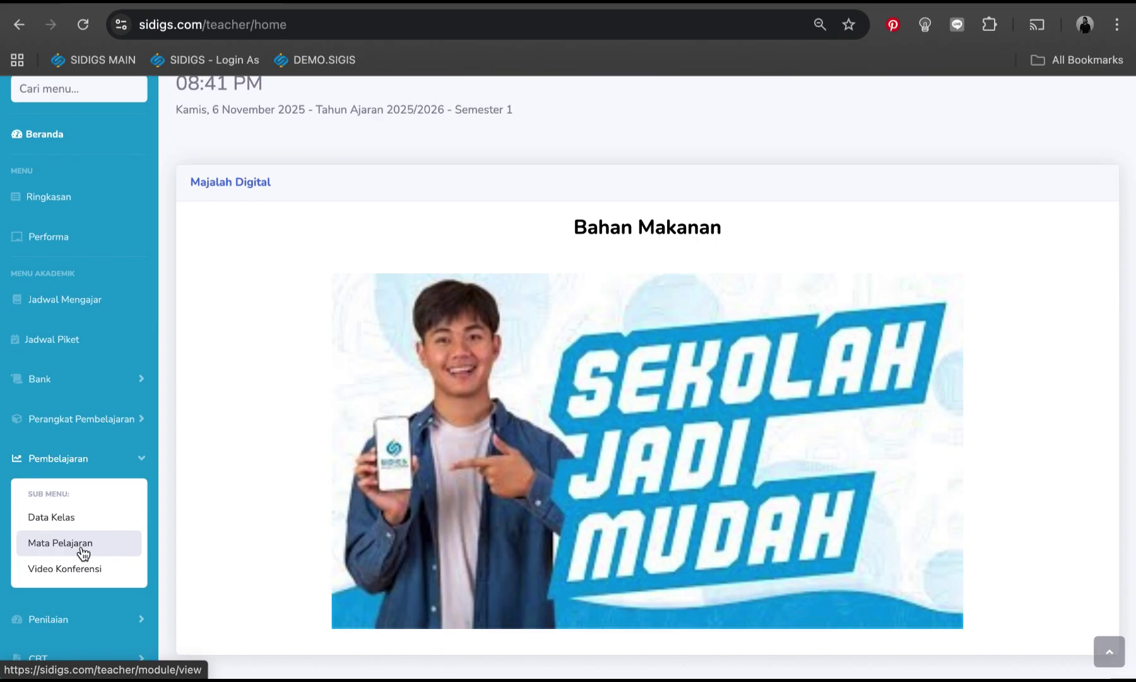
scroll(84, 553, up, 2)
click(102, 214)
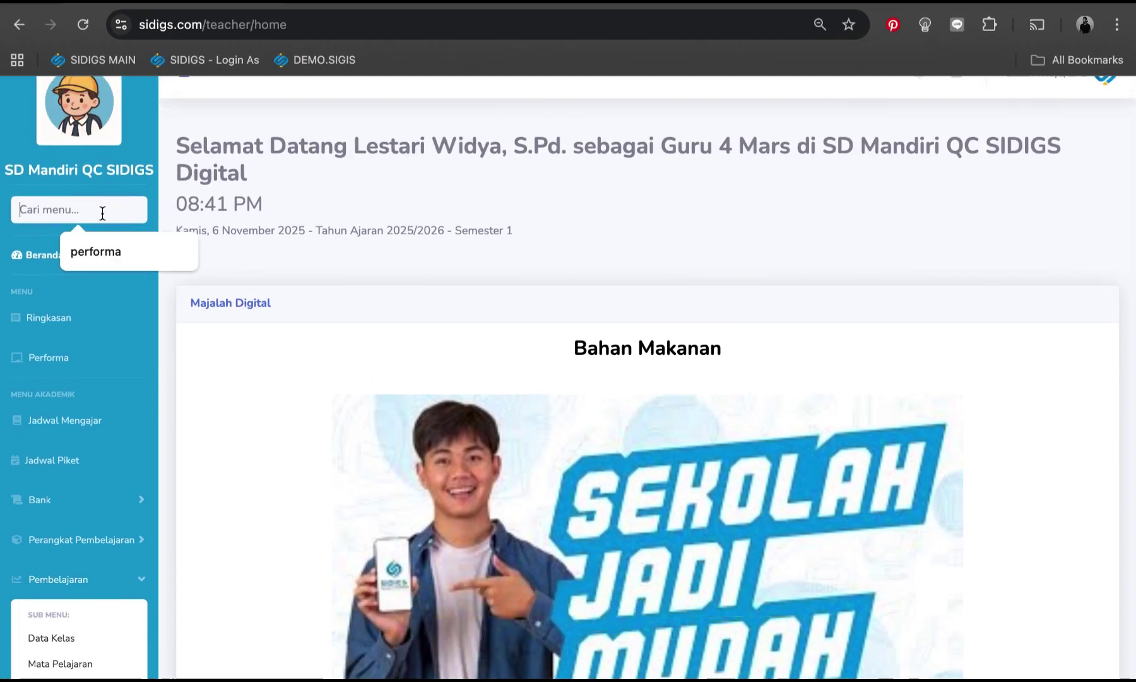
text(mata pelajar)
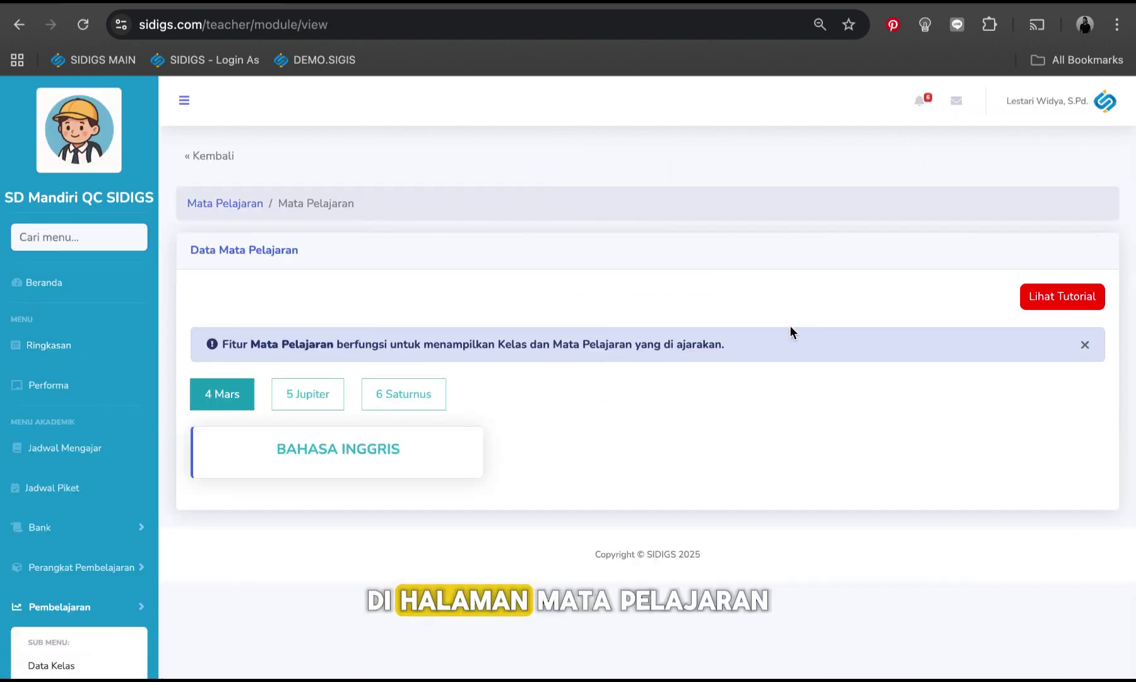
Open the Matematika module list of class 6 Saturnus and start adding a new Modul / Materi
click(307, 395)
click(389, 397)
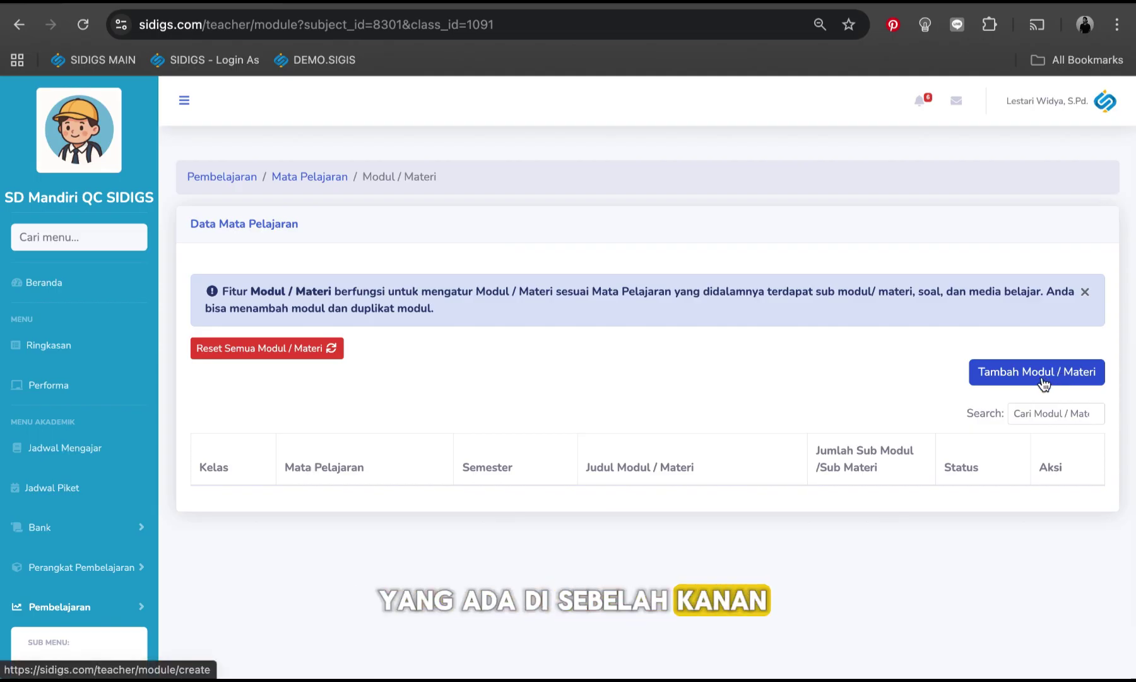
click(1066, 377)
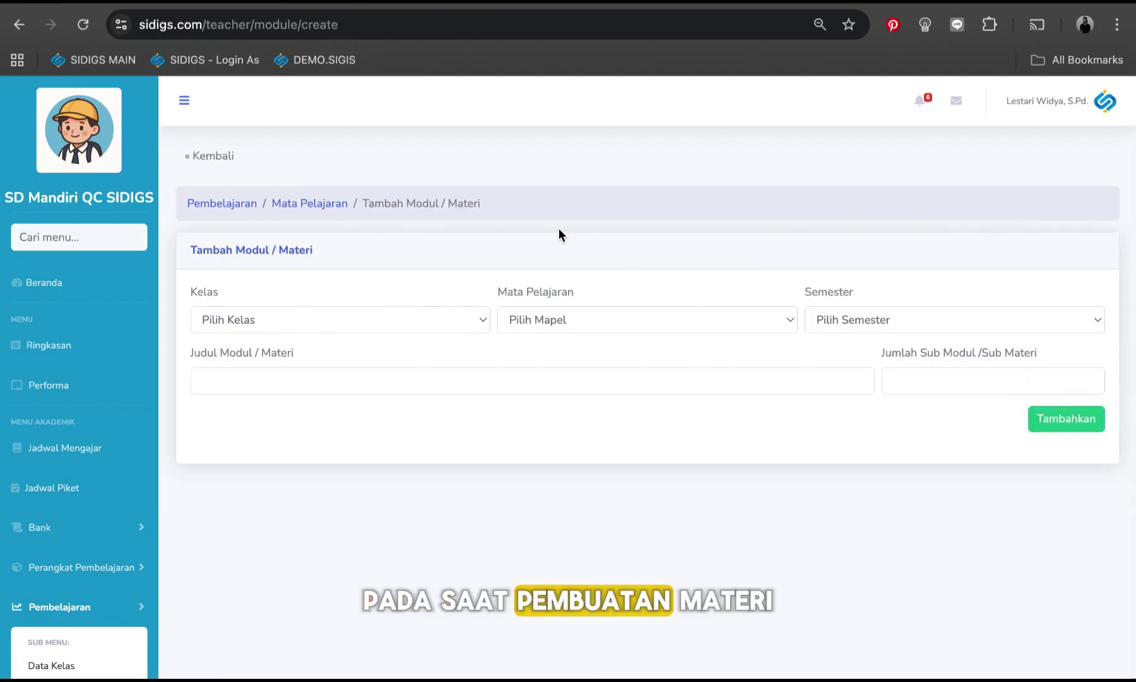
Set the new module's class to 6 Saturnus, its subject to Matematika and its semester to Semester 1
click(301, 319)
click(275, 375)
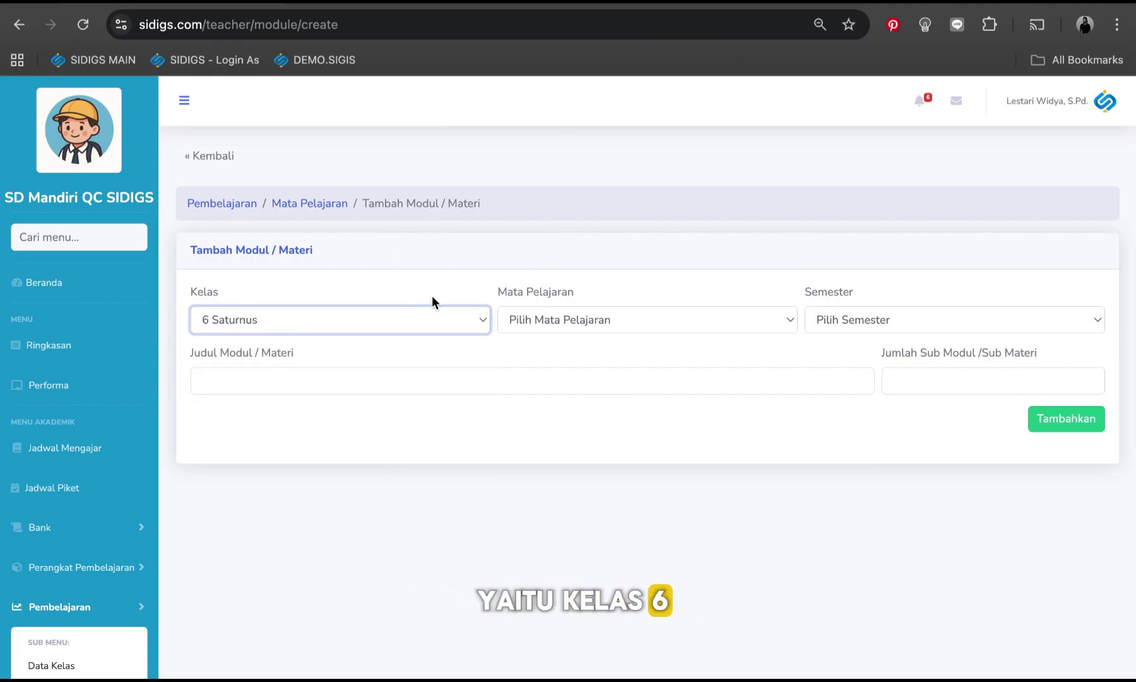
click(587, 313)
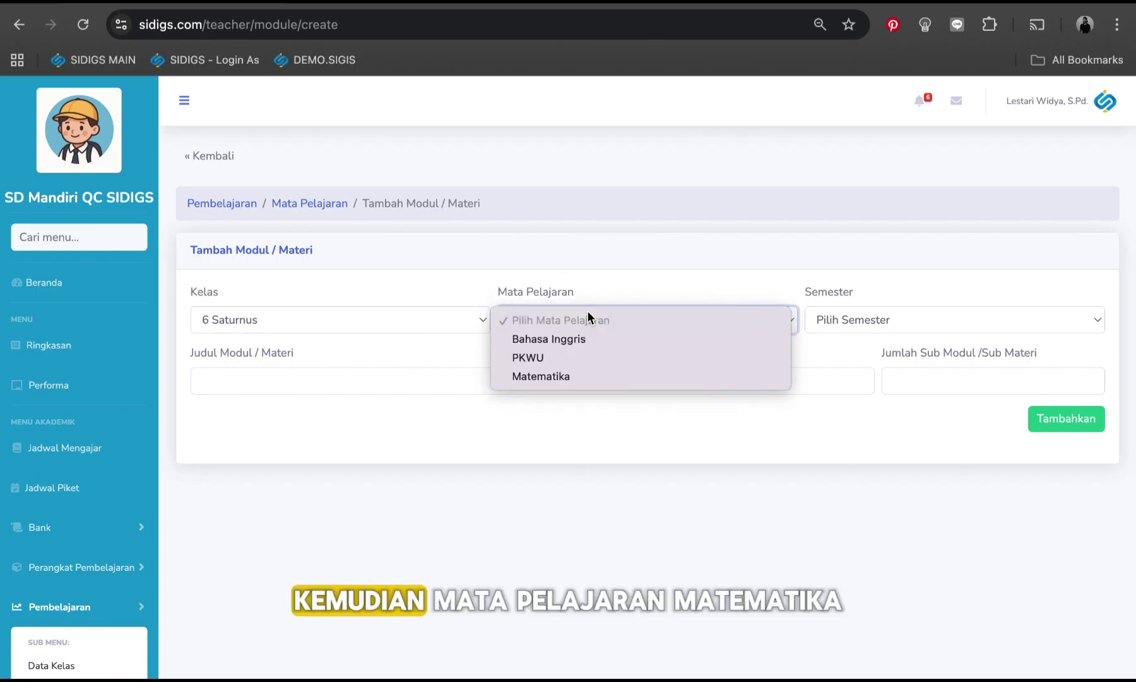
click(567, 375)
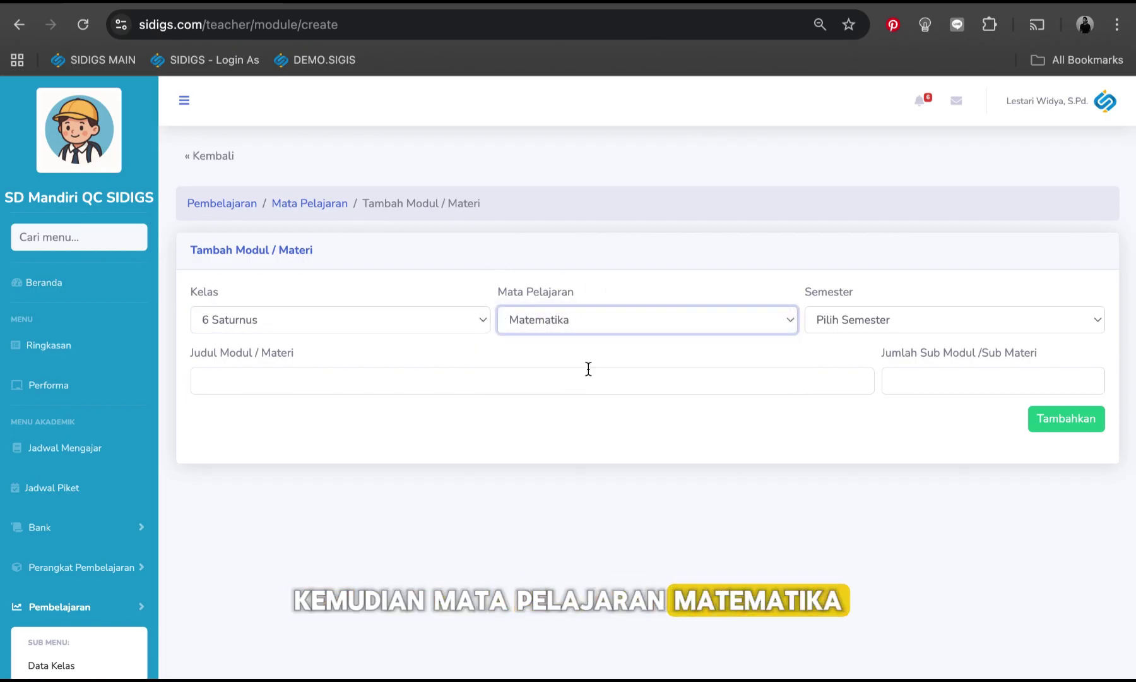
click(884, 322)
click(884, 337)
Title the module "Matematika Dasar", set the number of sub modules to 1, and add the module
click(353, 385)
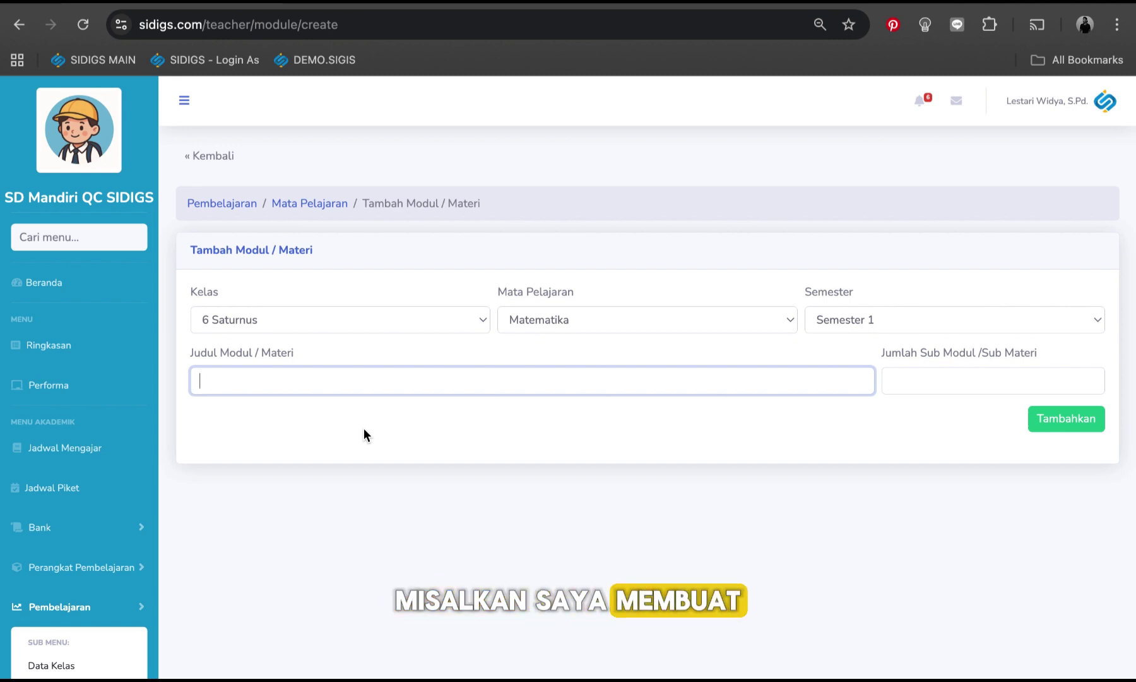
text(Matematika Dasar)
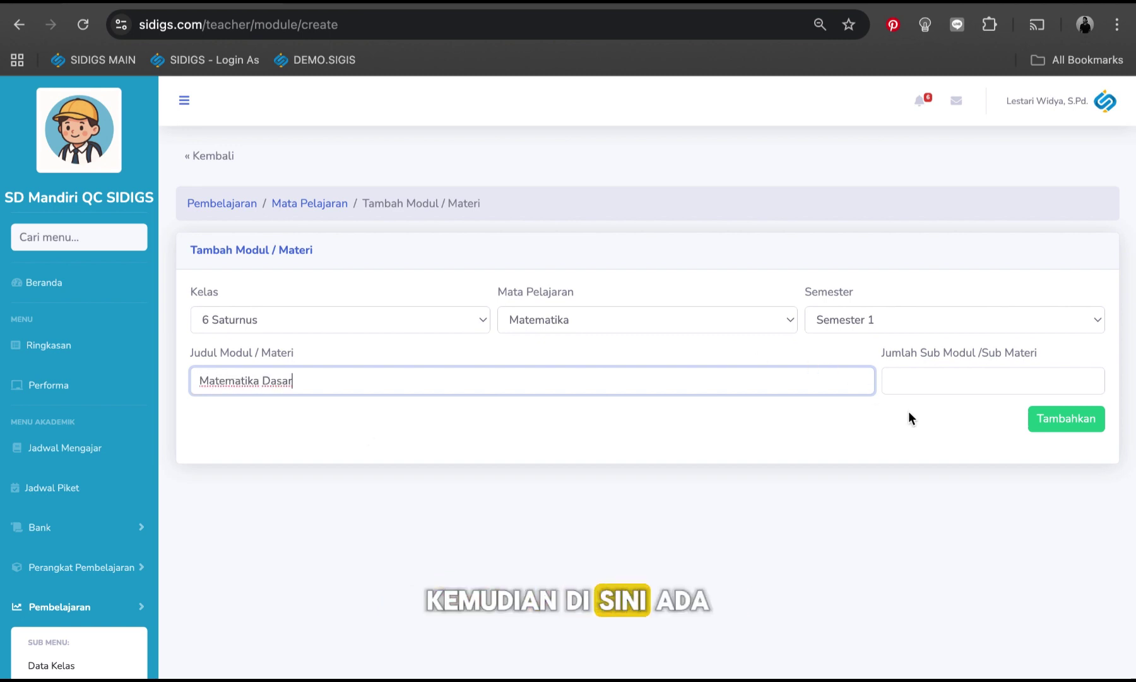
click(908, 411)
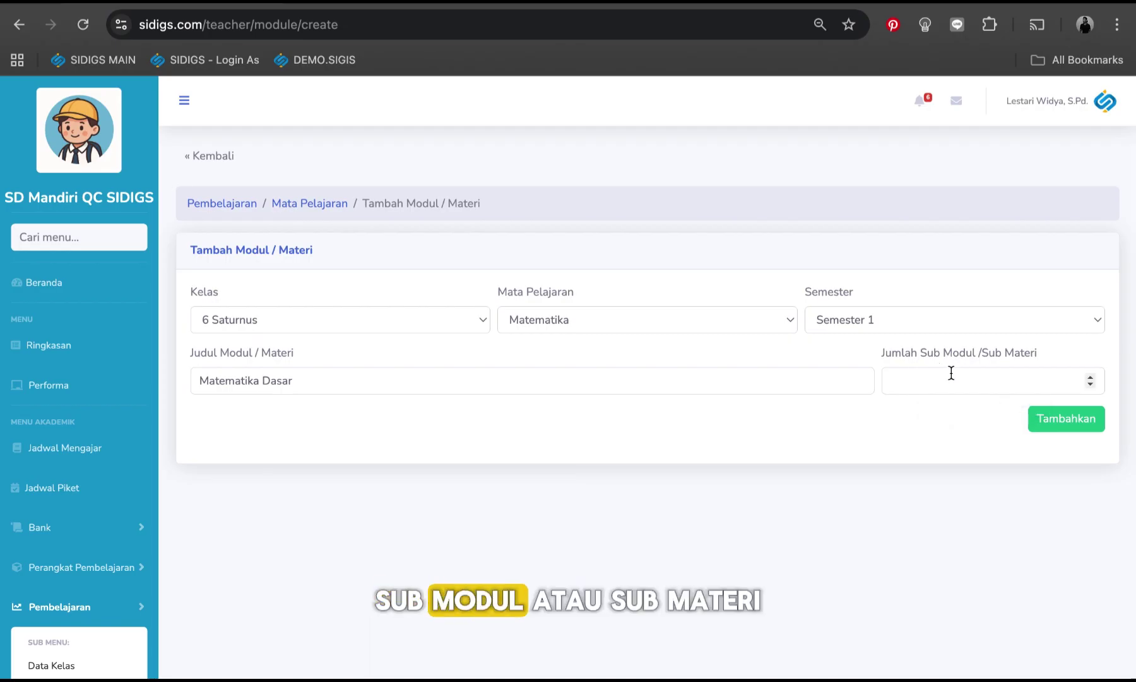
click(929, 376)
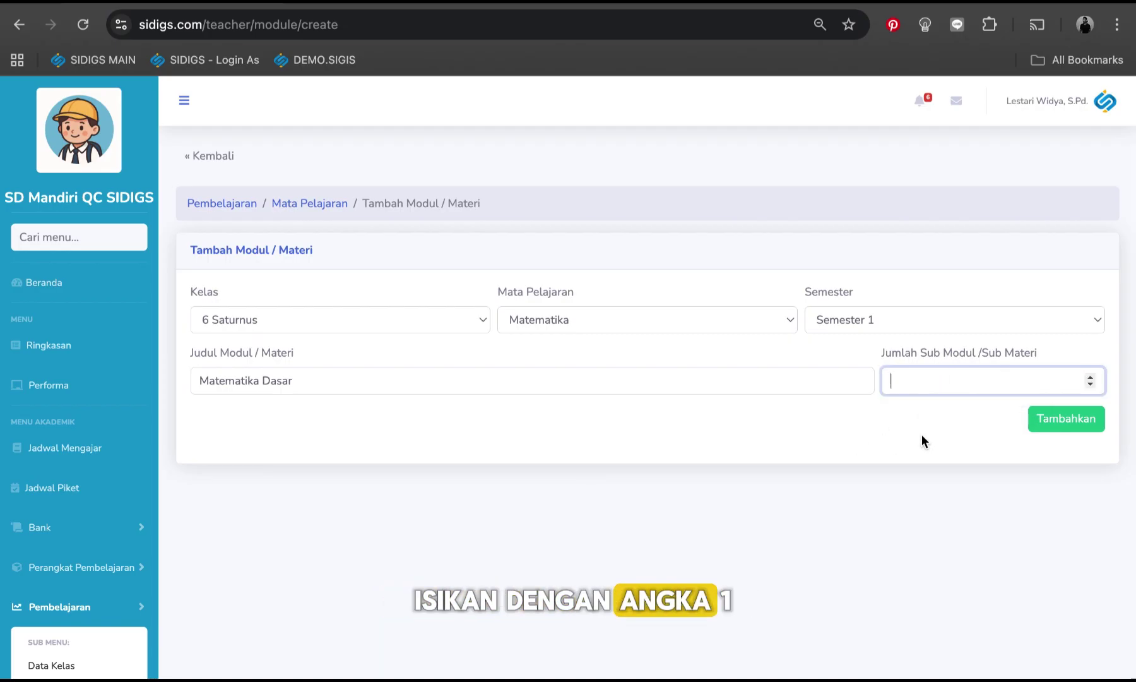
text(1)
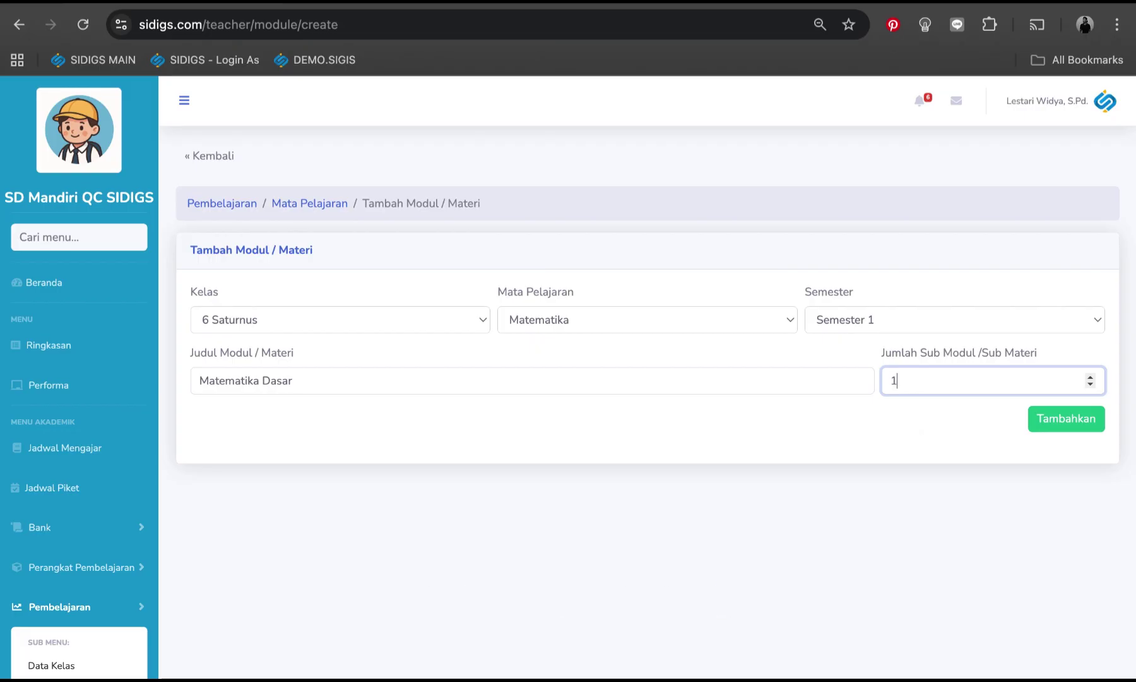
click(1070, 427)
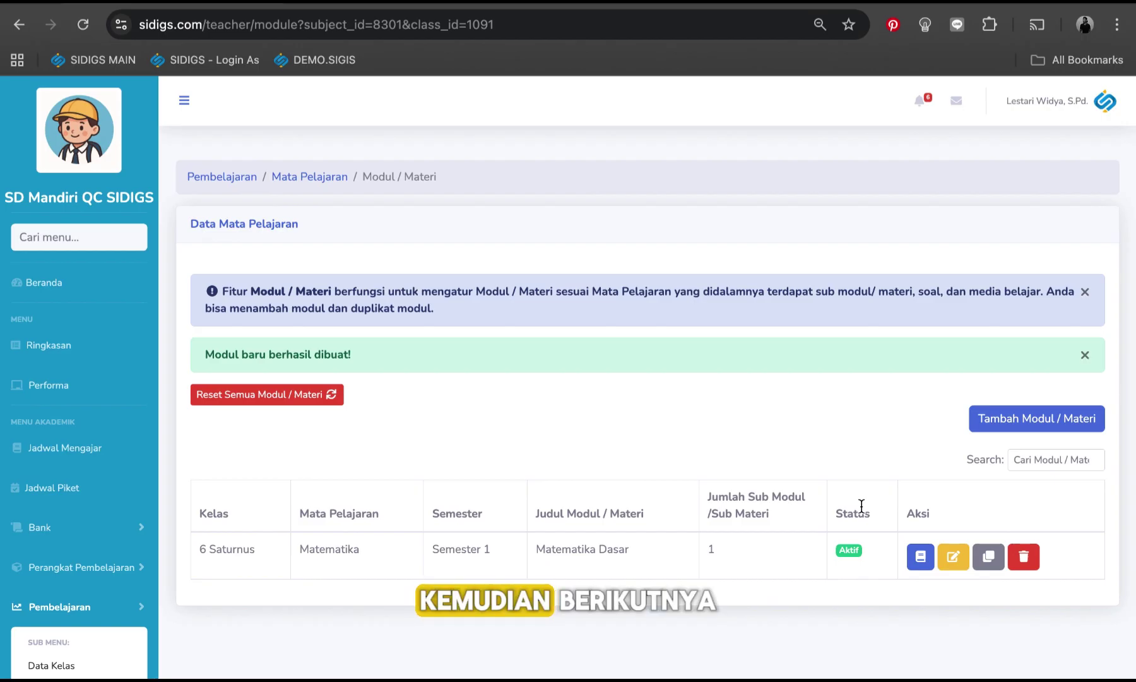
Show the sub modules of Matematika Dasar and open the material of Sub Module 1 for editing
scroll(861, 508, down, 1)
scroll(862, 505, down, 1)
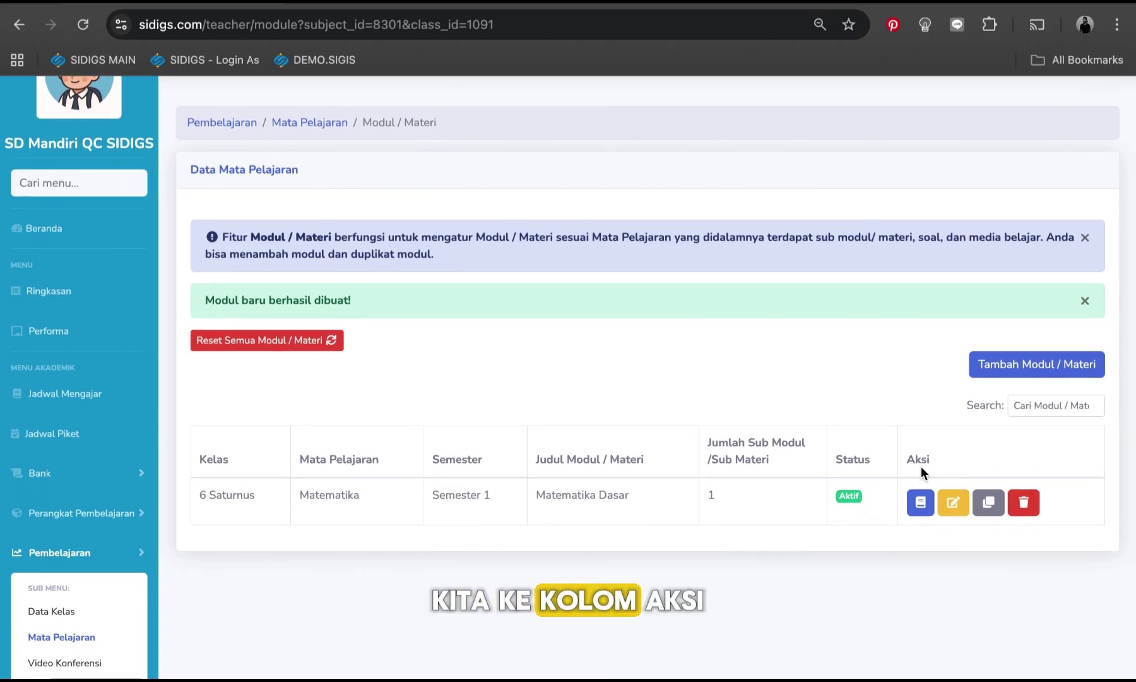
click(920, 505)
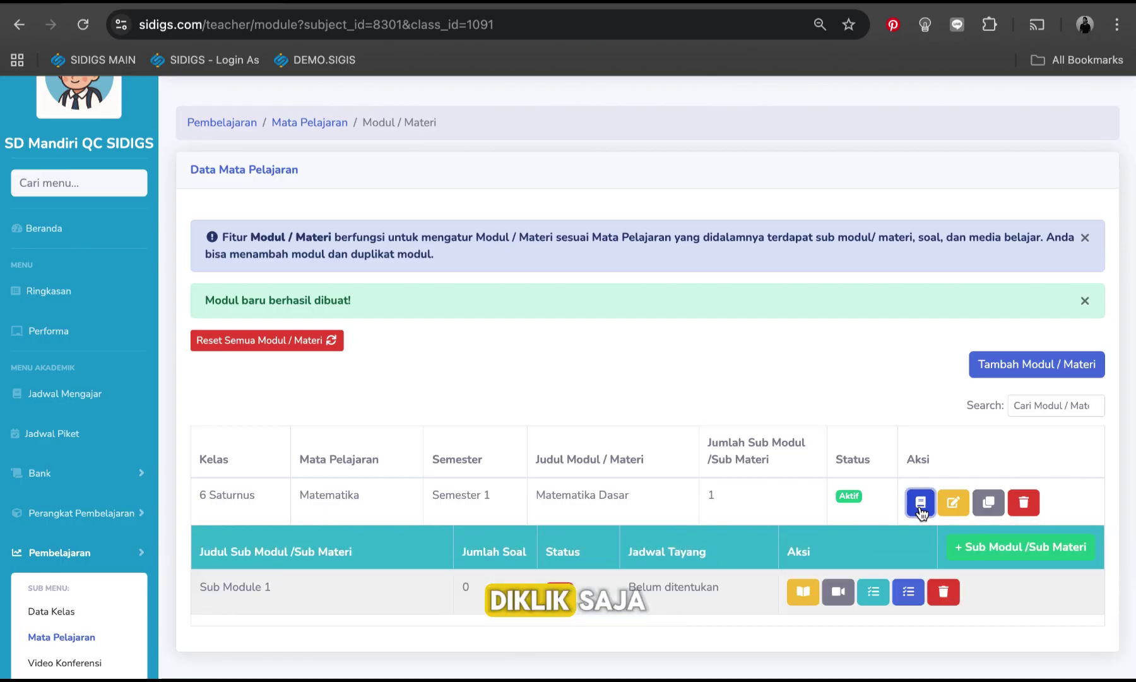
scroll(823, 525, down, 1)
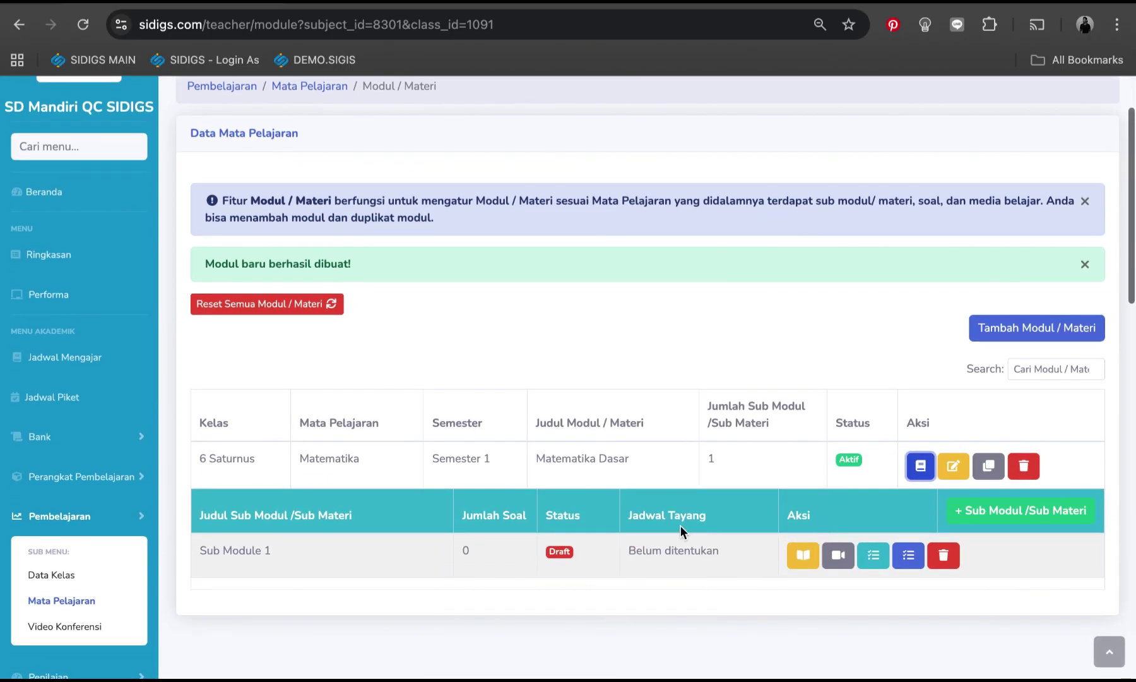
scroll(333, 516, down, 3)
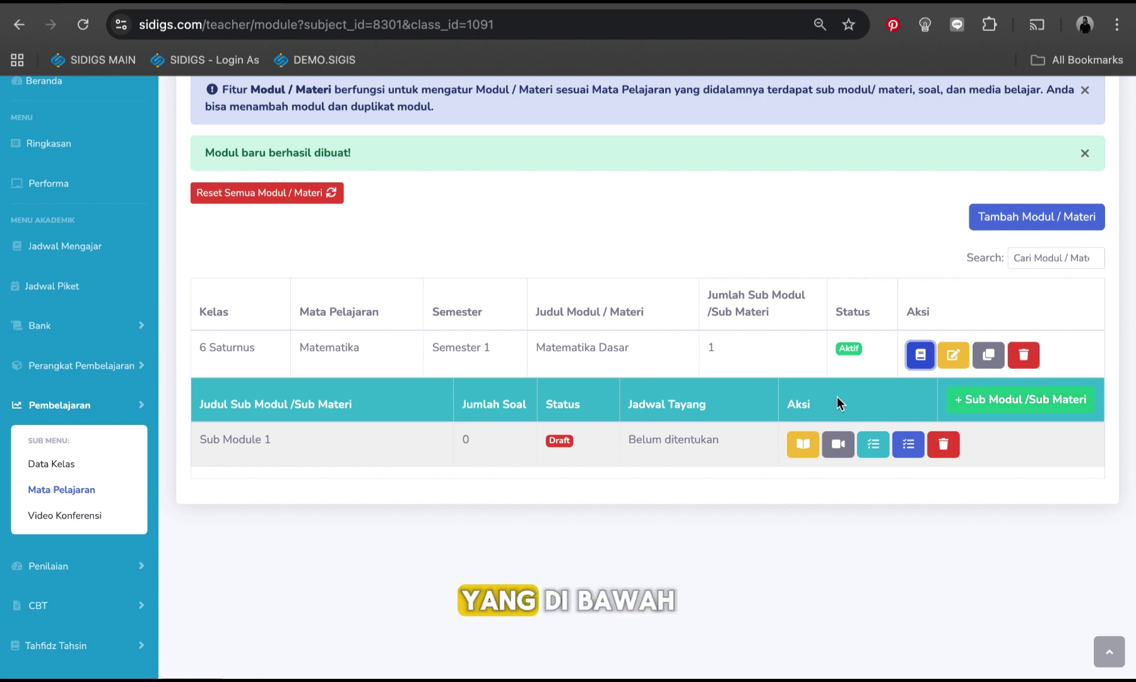
click(804, 448)
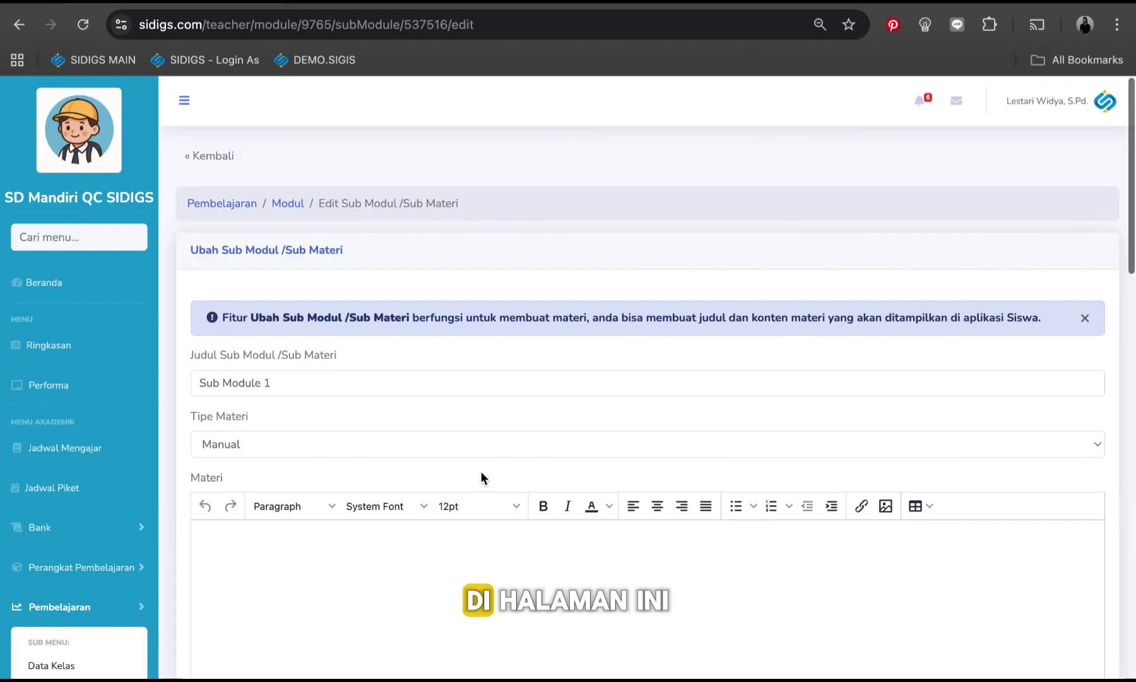
Replace the sub module's title with "Matematika Dasar Level 1"
scroll(480, 474, down, 2)
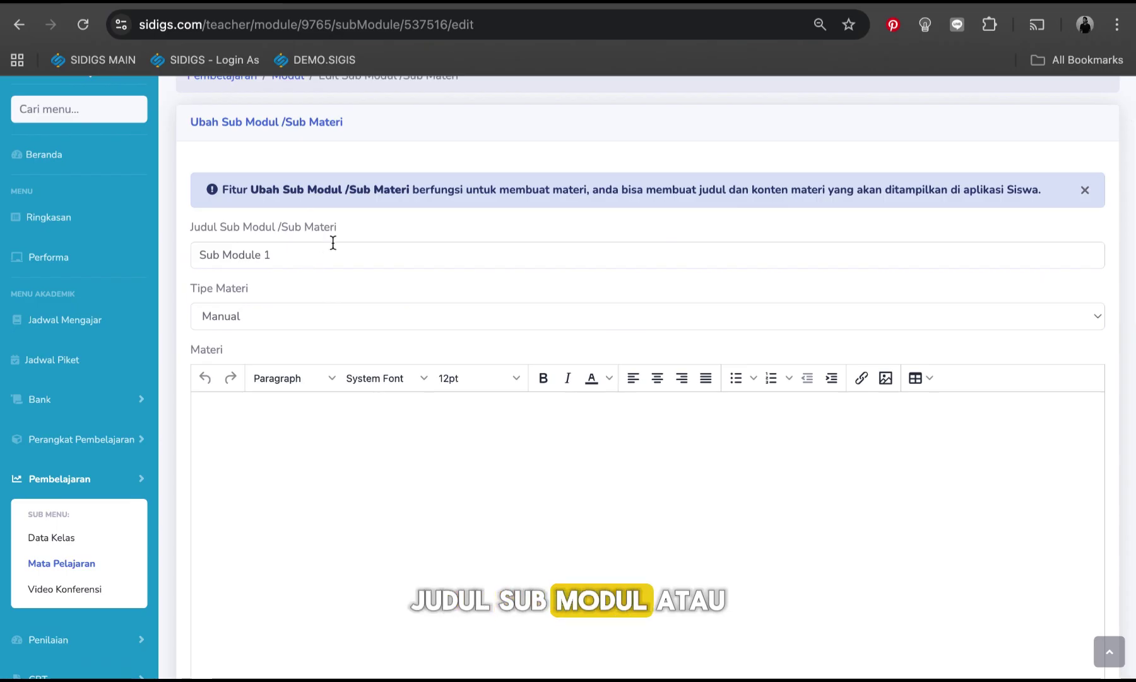
triple_click(298, 257)
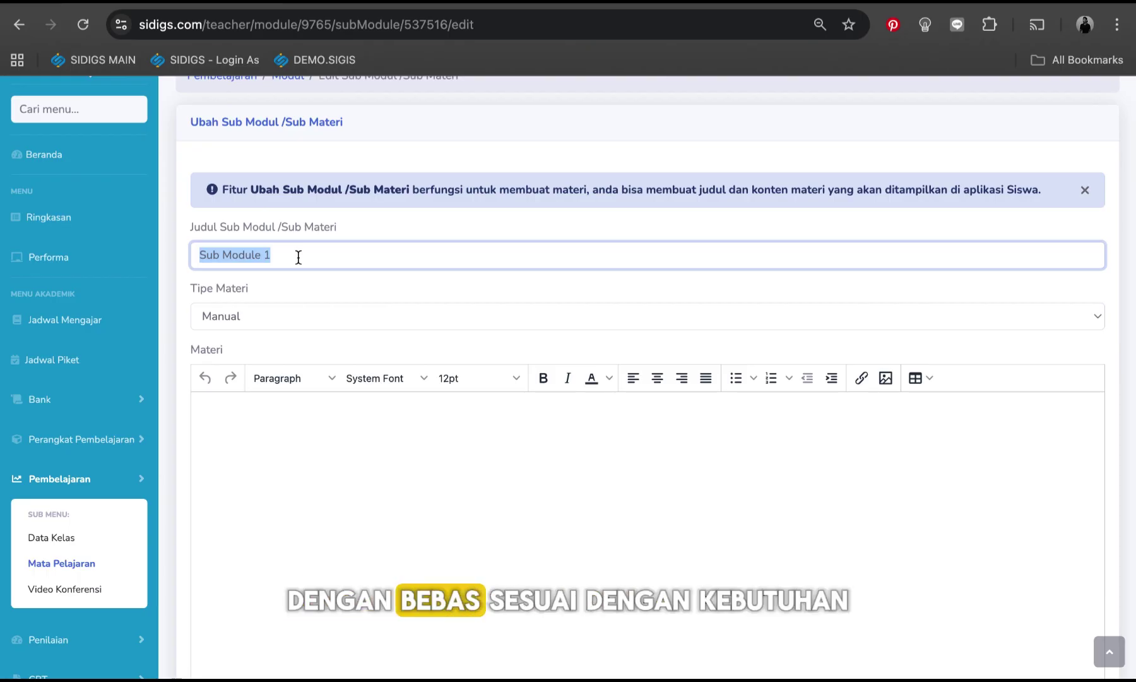
text(Mate)
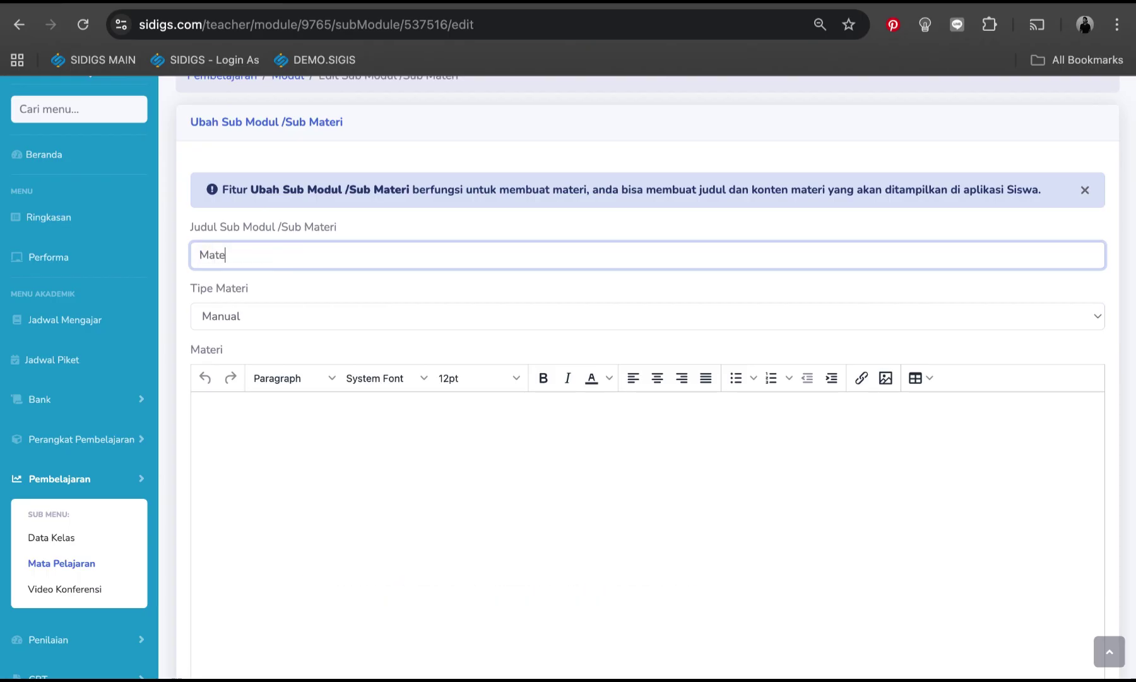
text(matika Dasar)
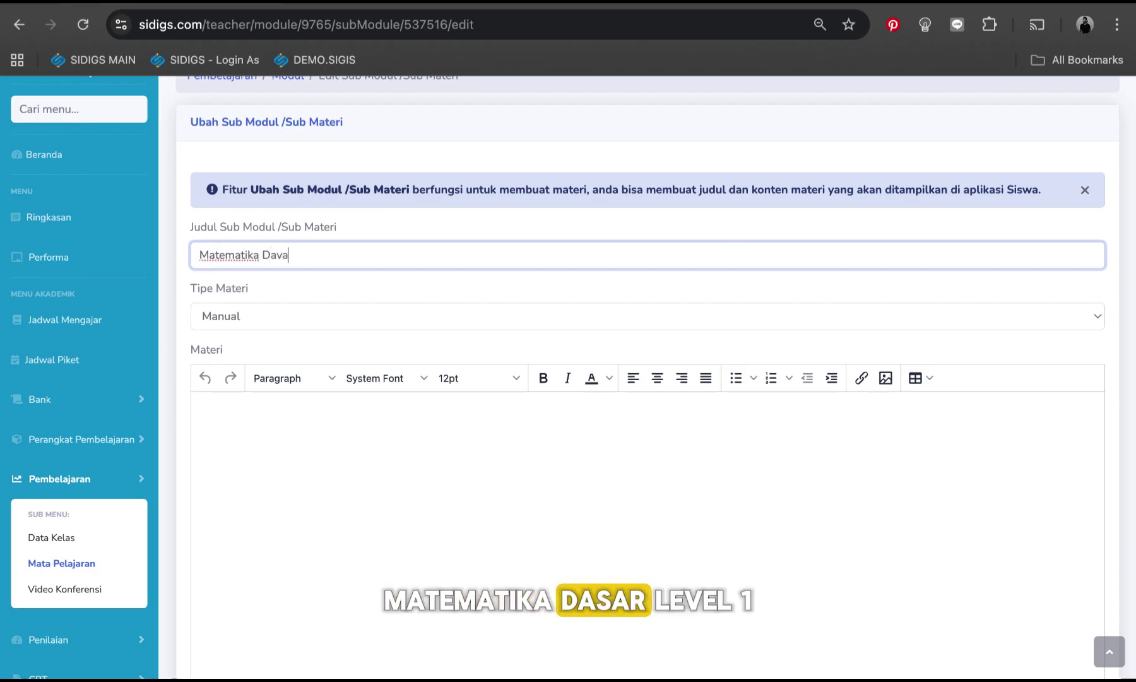
key(BackSpace)
key(BackSpace)
key(BackSpace)
key(BackSpace)
text(sar Level 1)
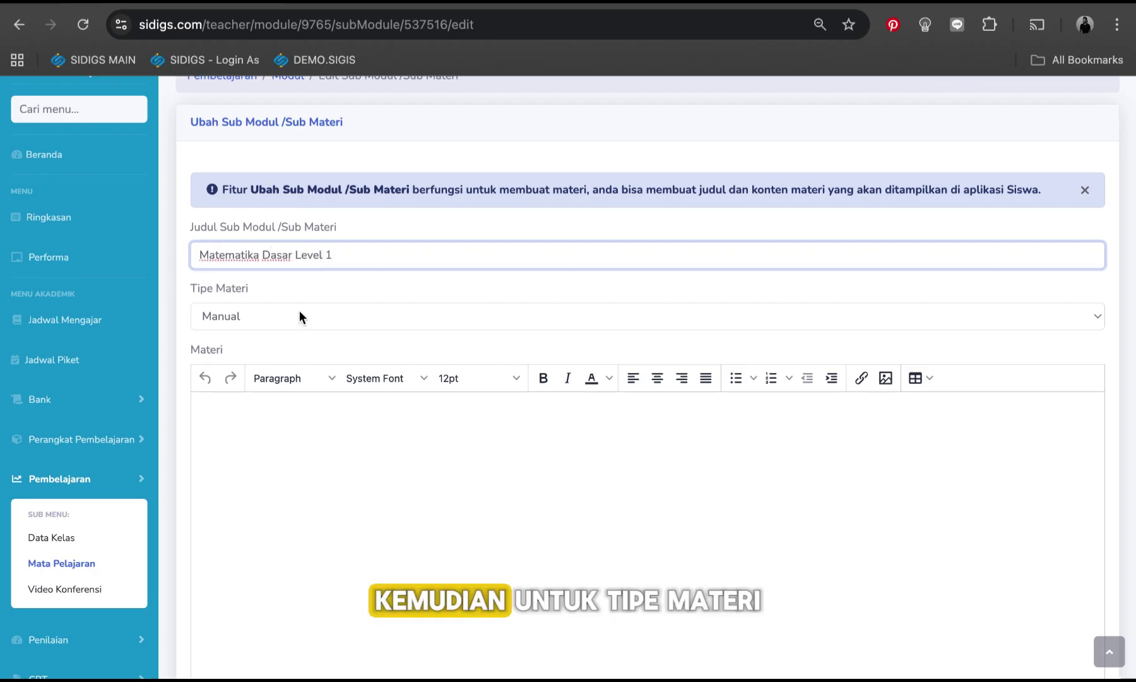
Review the available Tipe Materi options and the Materi text editor while keeping the type at Manual
scroll(303, 298, down, 1)
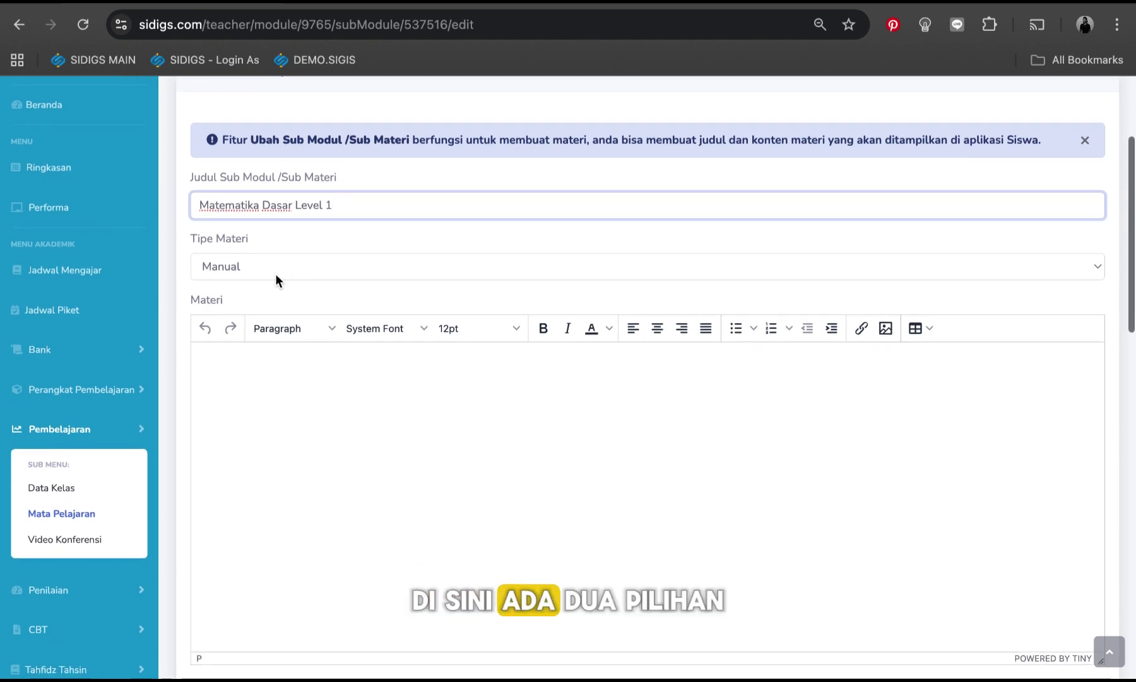
click(275, 273)
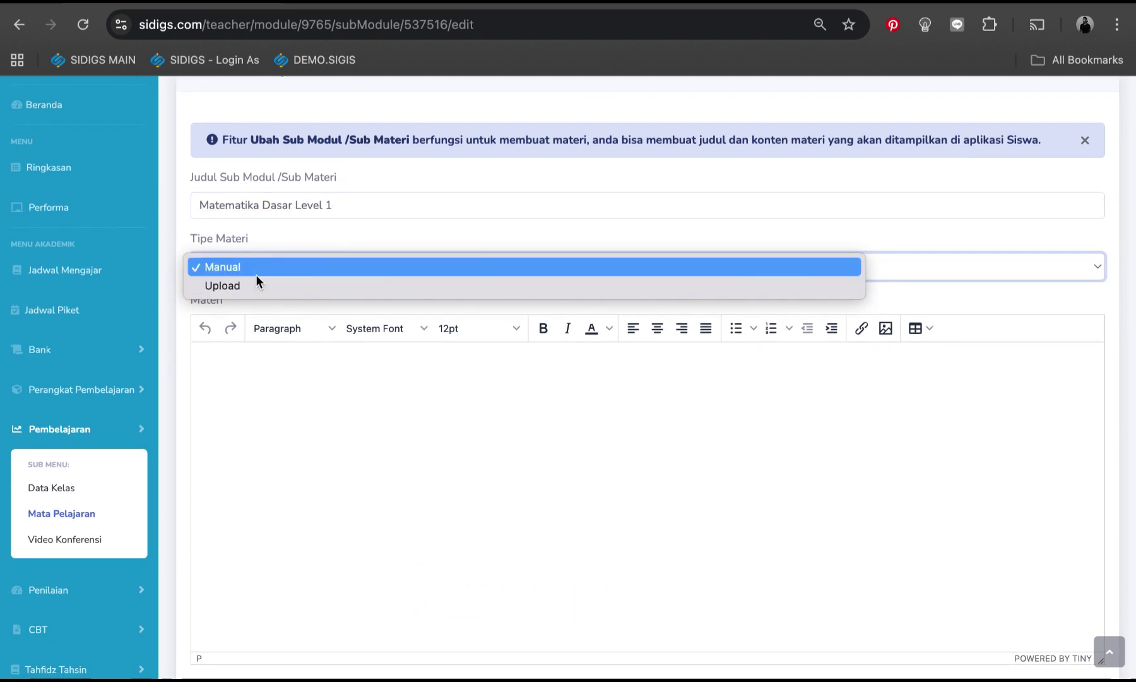
click(312, 247)
scroll(379, 463, down, 1)
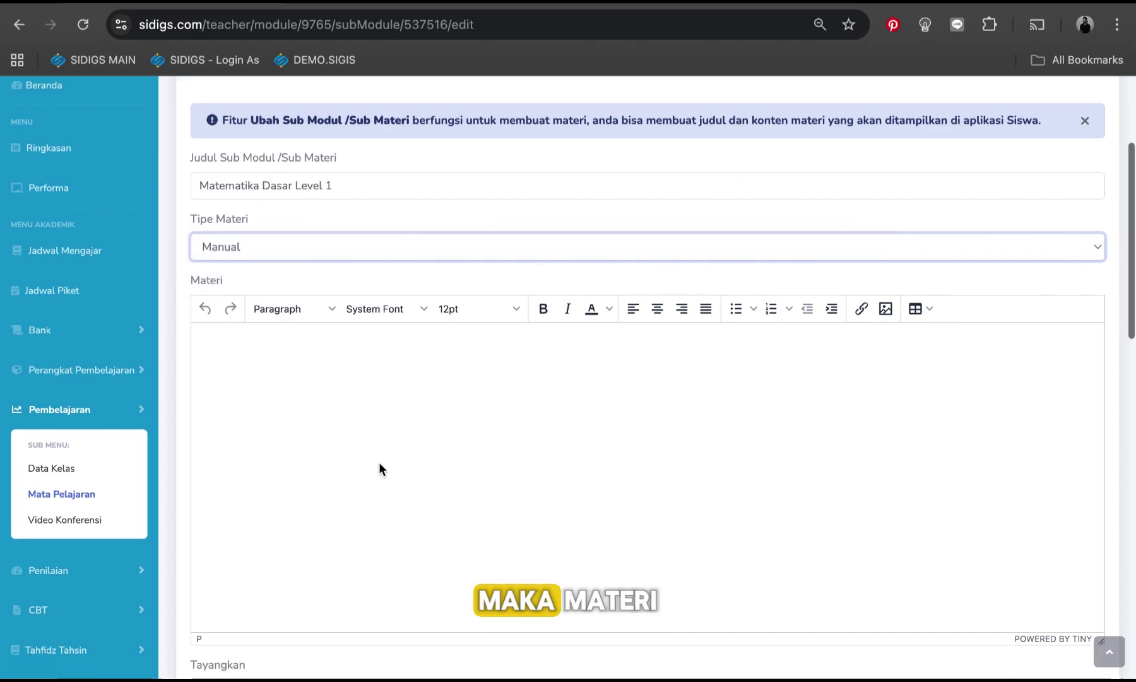
click(357, 361)
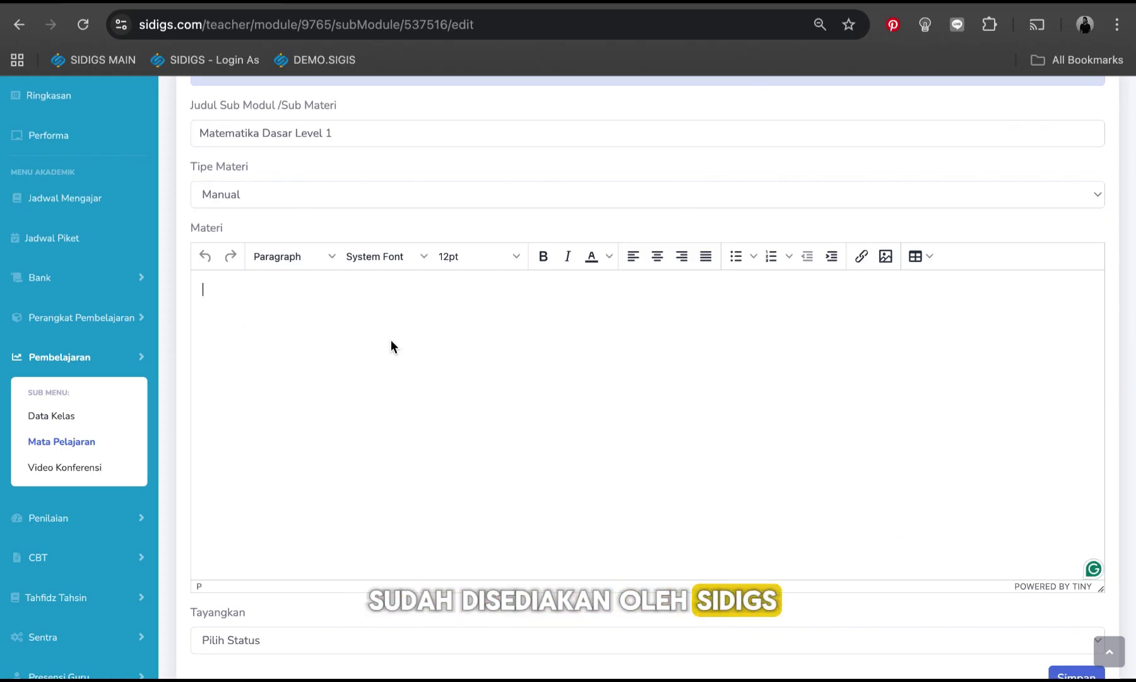
Try the Upload option for Tipe Materi to view its file field, and switch the type back to Manual
click(282, 190)
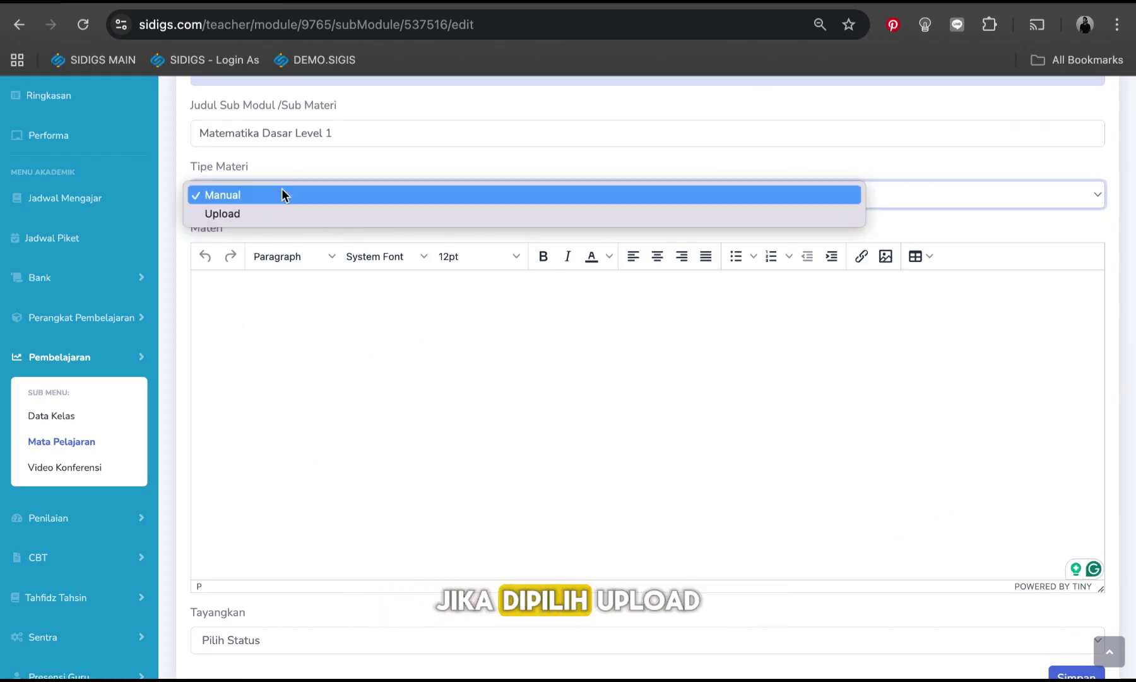
click(264, 213)
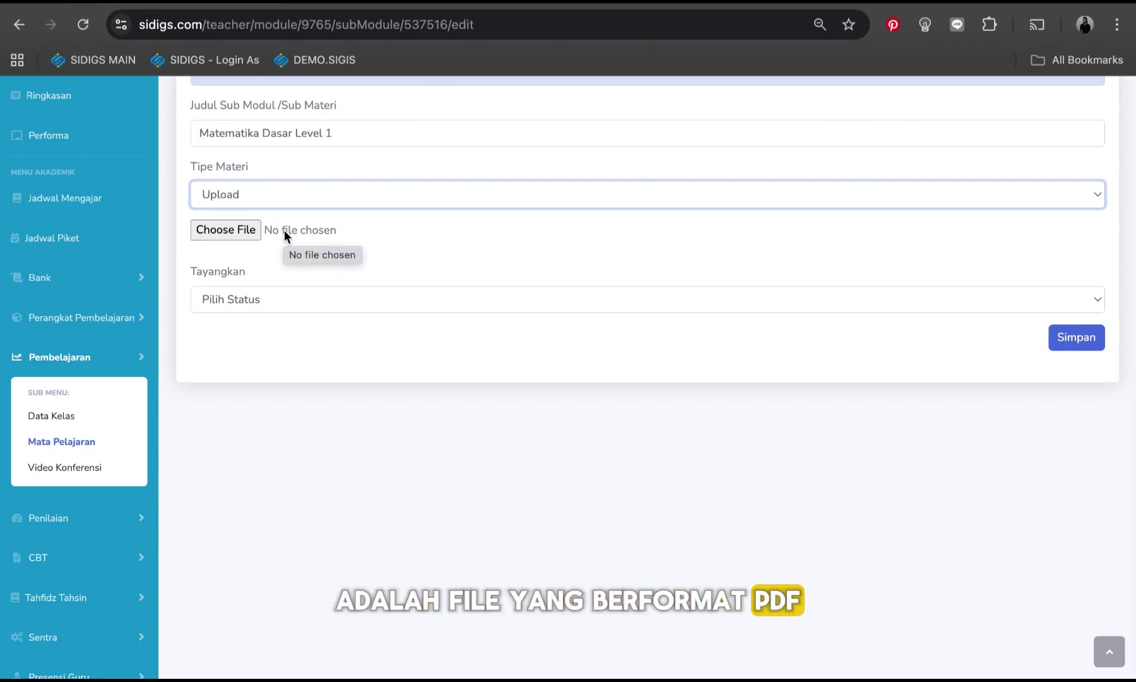
click(315, 198)
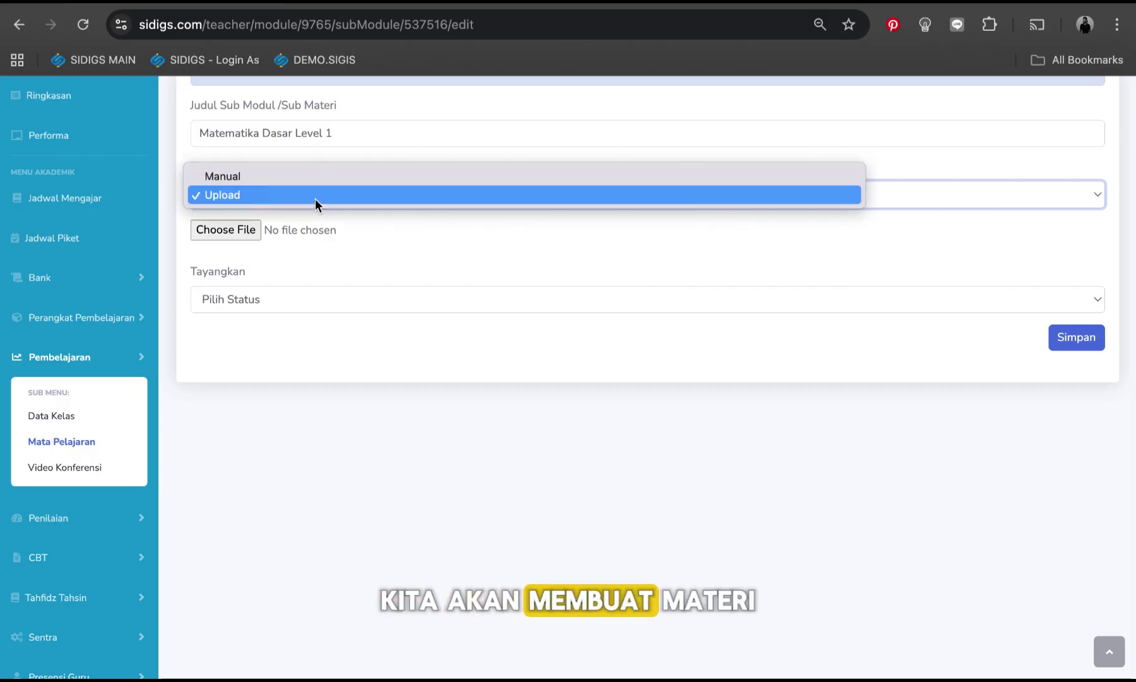
click(316, 176)
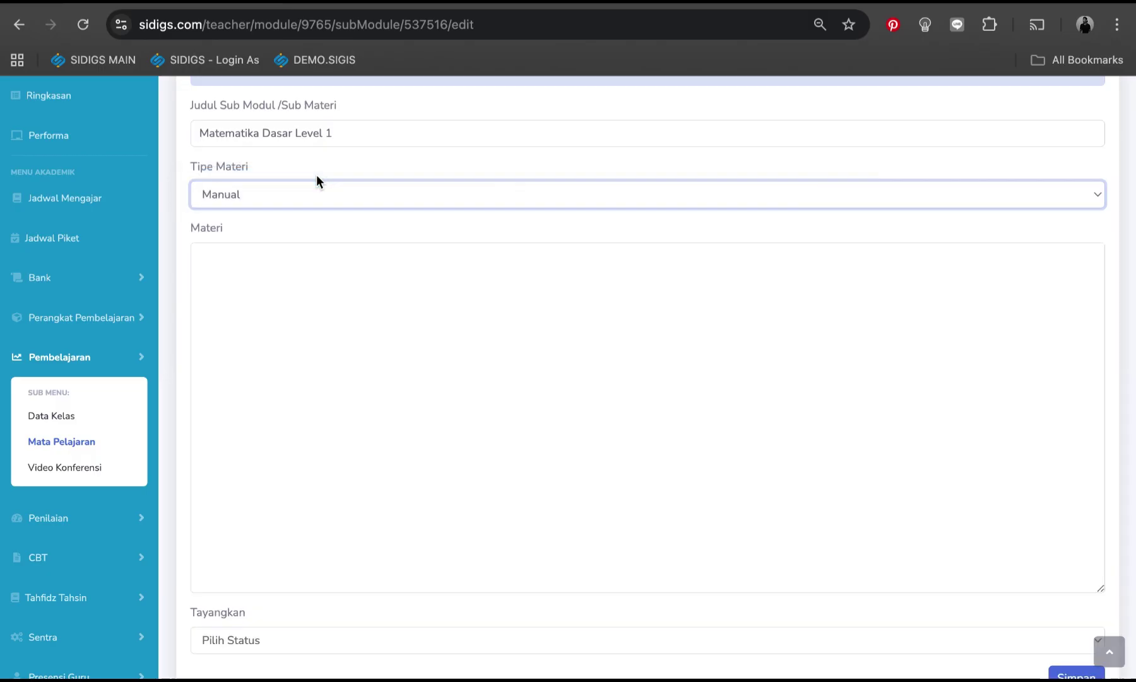
Write "Materi matematika dasar" as the sub module's Materi text
scroll(463, 401, down, 1)
scroll(463, 401, down, 1)
click(463, 401)
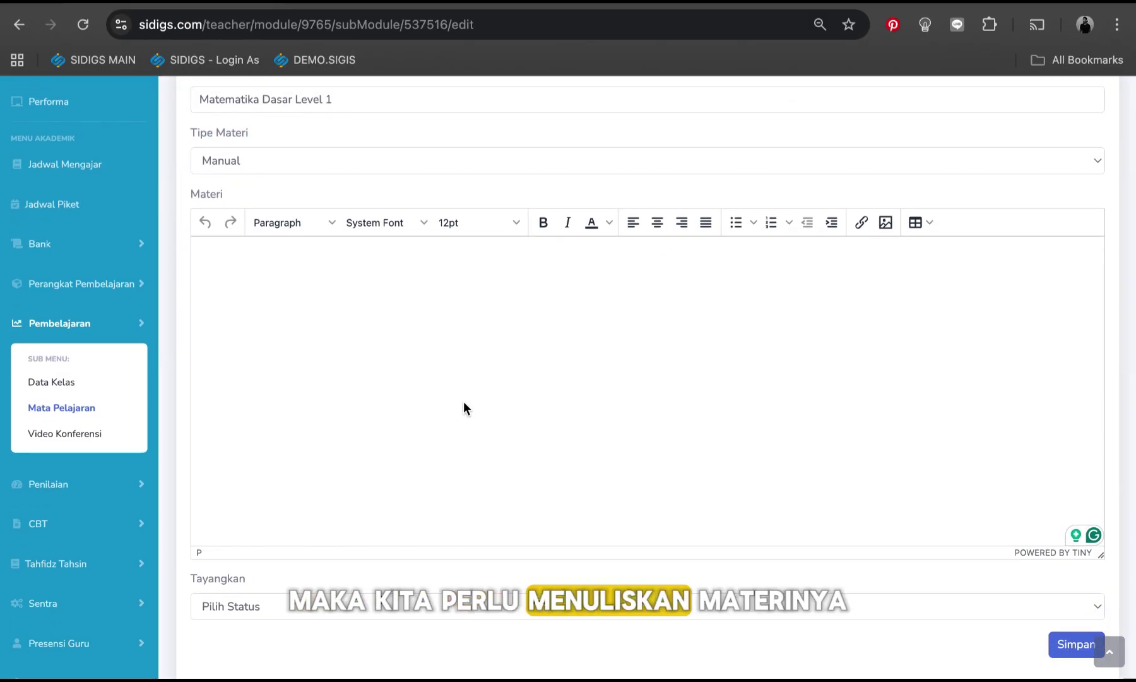
text(Materi matematika dasar)
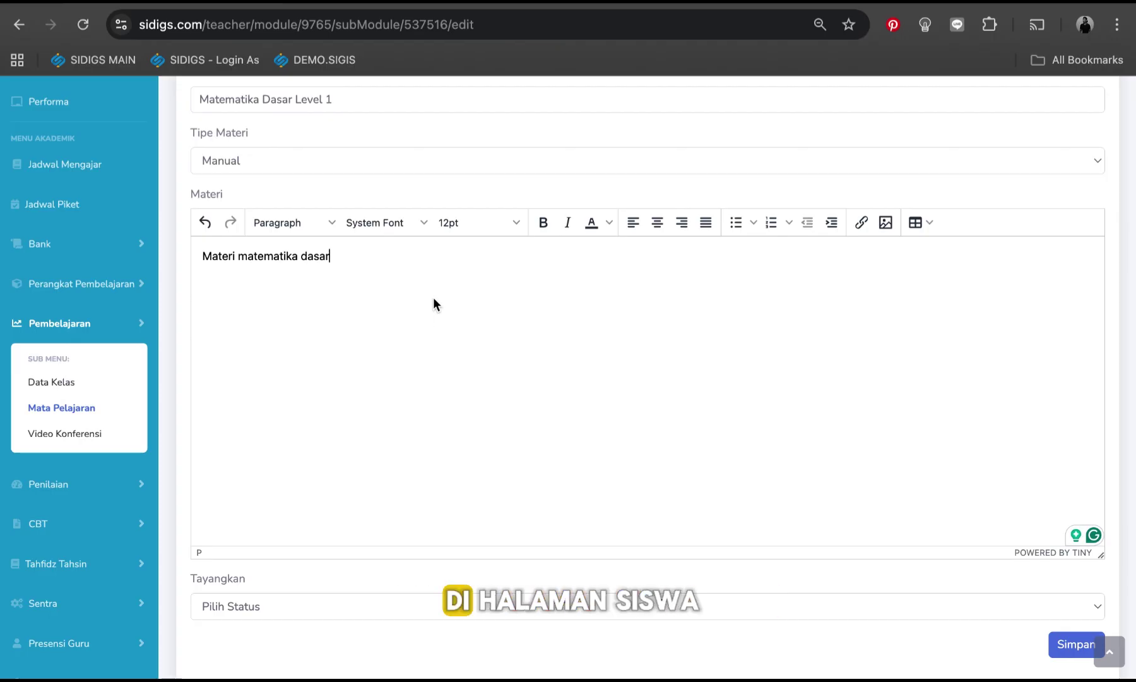
Review the table options of the Materi text editor without inserting a table
scroll(424, 303, up, 1)
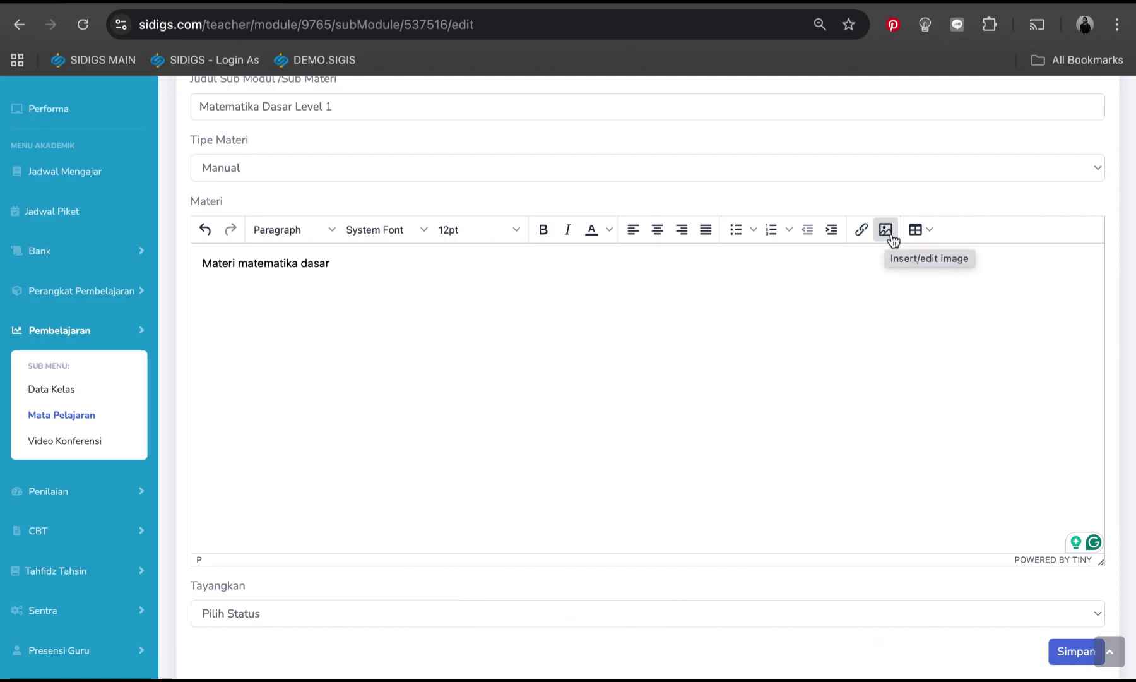
click(926, 235)
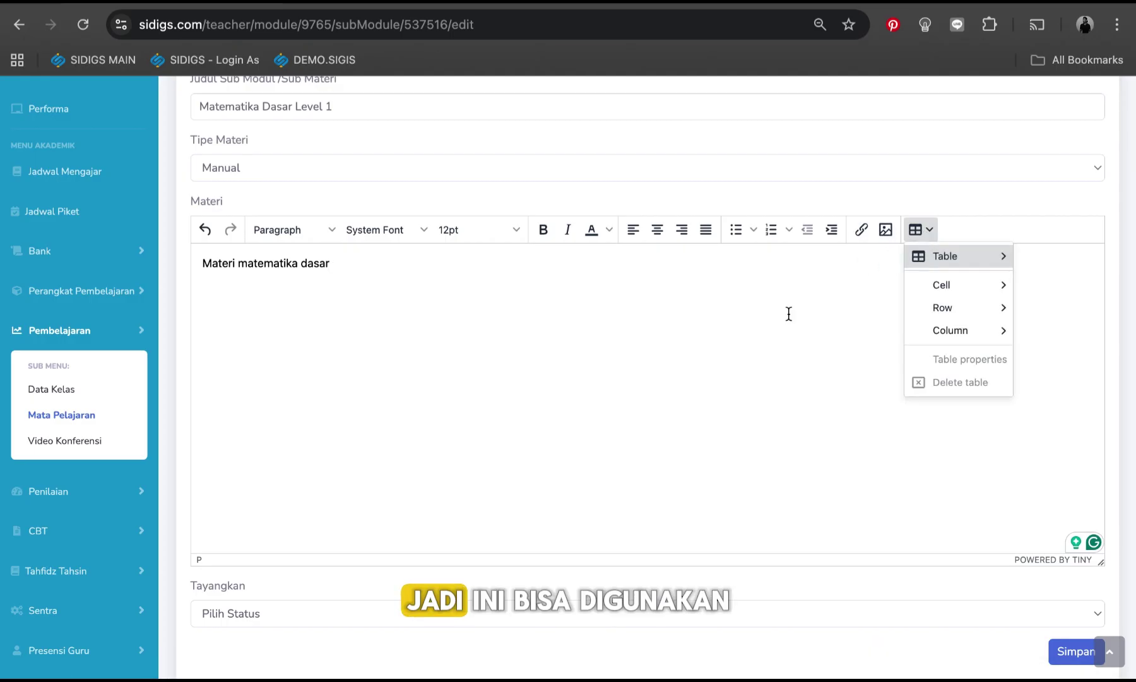
click(713, 386)
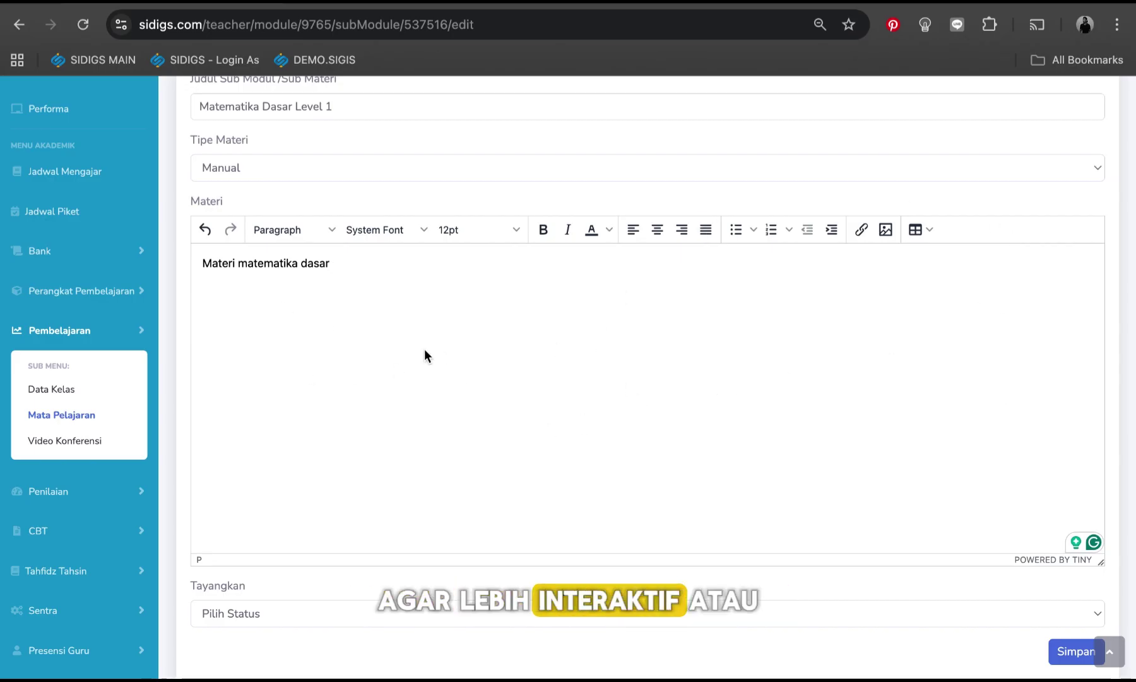
Try the Draft status for Tayangkan on the sub module
scroll(524, 369, down, 3)
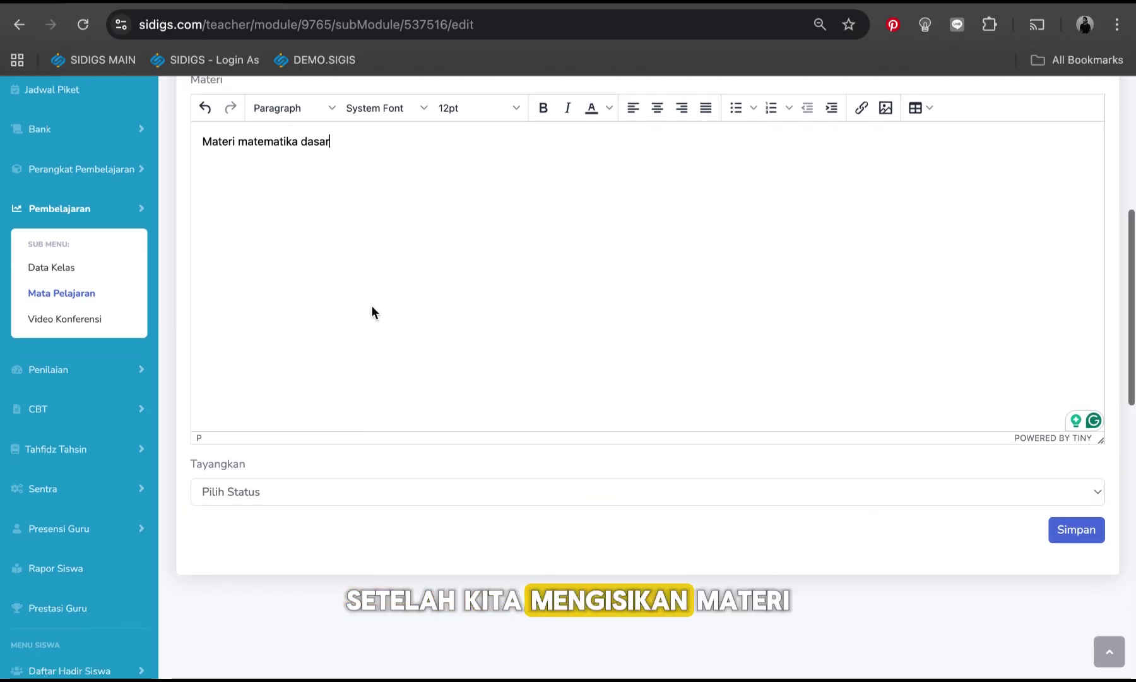
scroll(372, 312, down, 1)
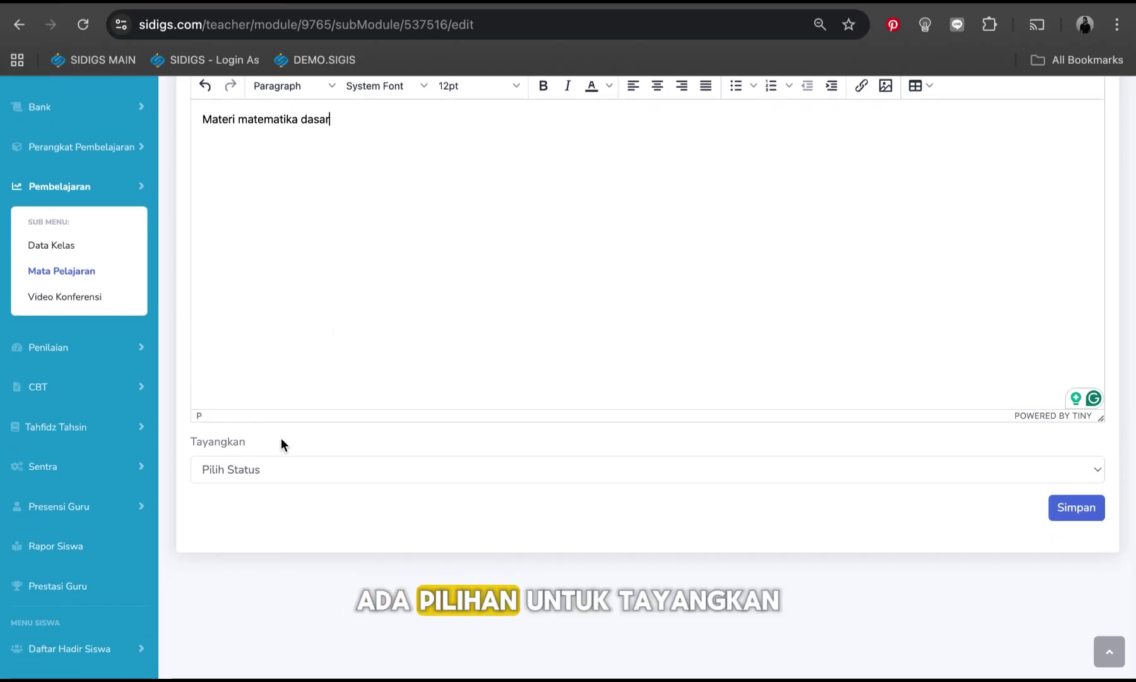
click(296, 468)
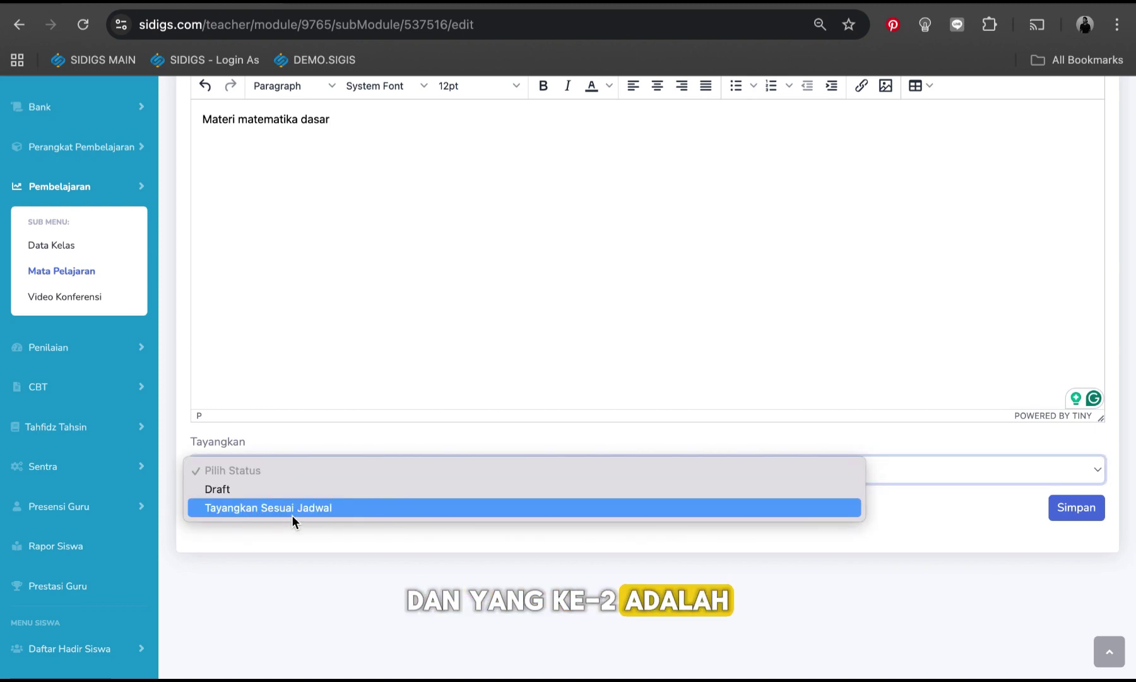
click(369, 489)
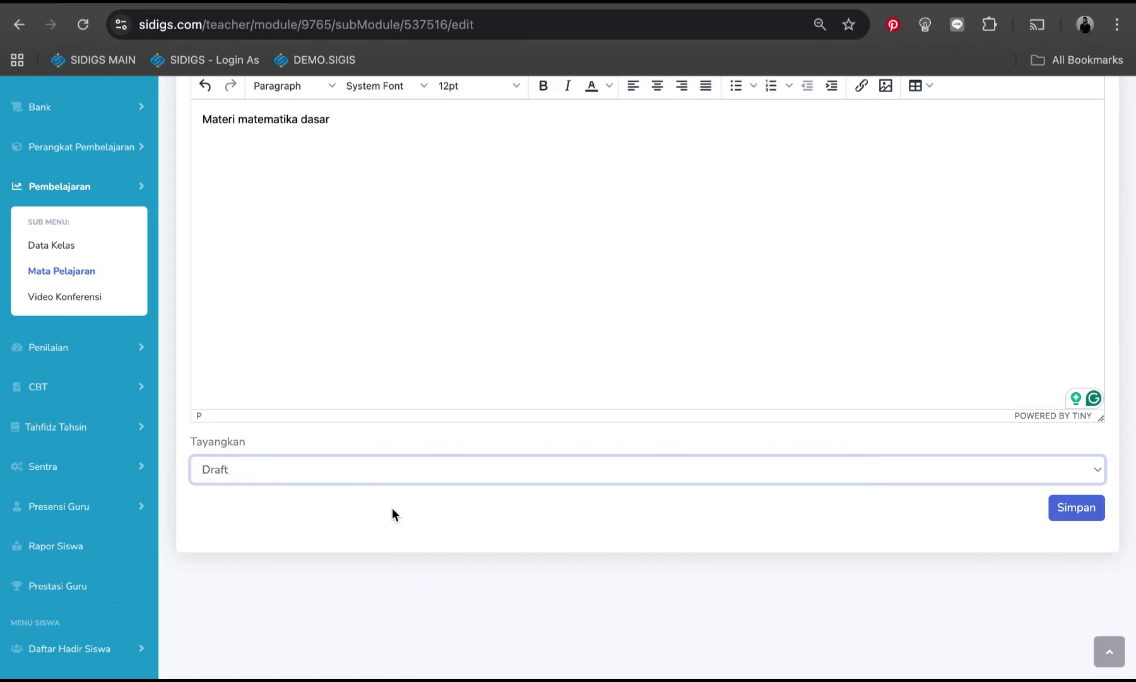
scroll(393, 508, up, 1)
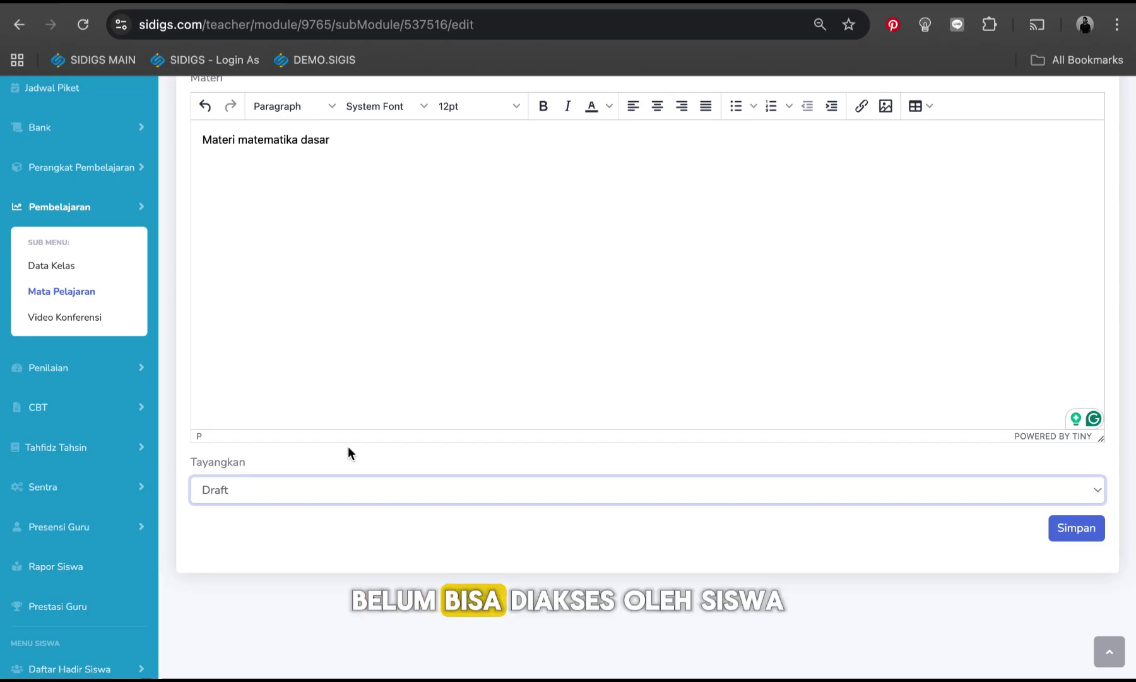
Set the sub module's Tayangkan status to Tayangkan Sesuai Jadwal
click(282, 489)
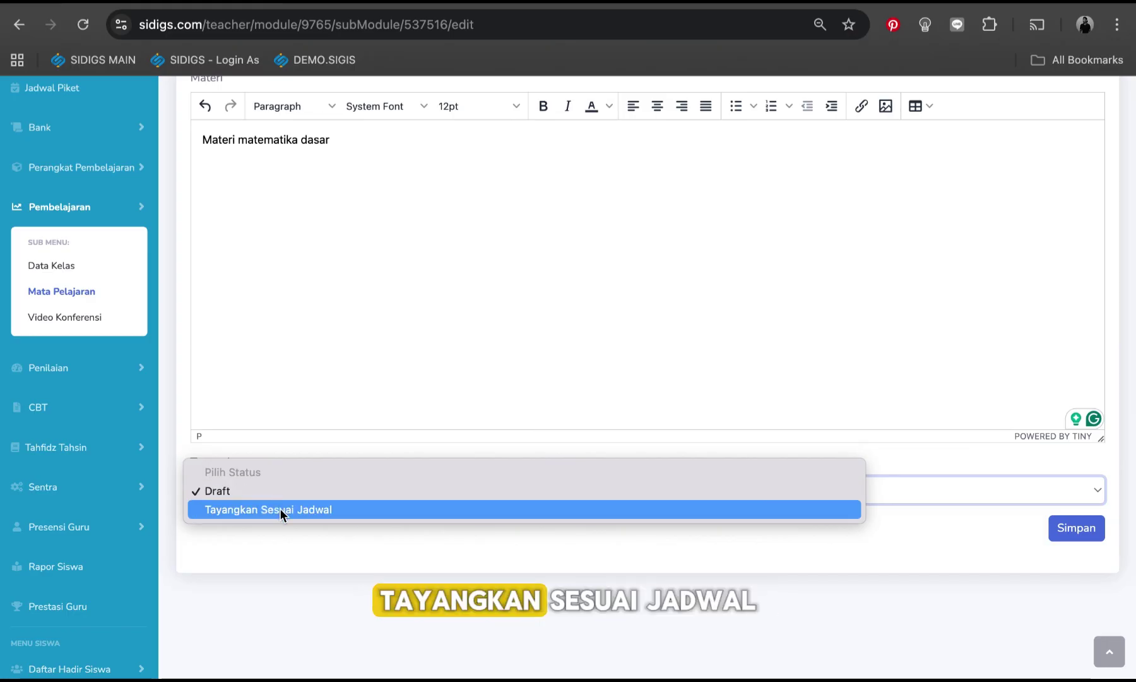
click(280, 508)
scroll(384, 516, down, 2)
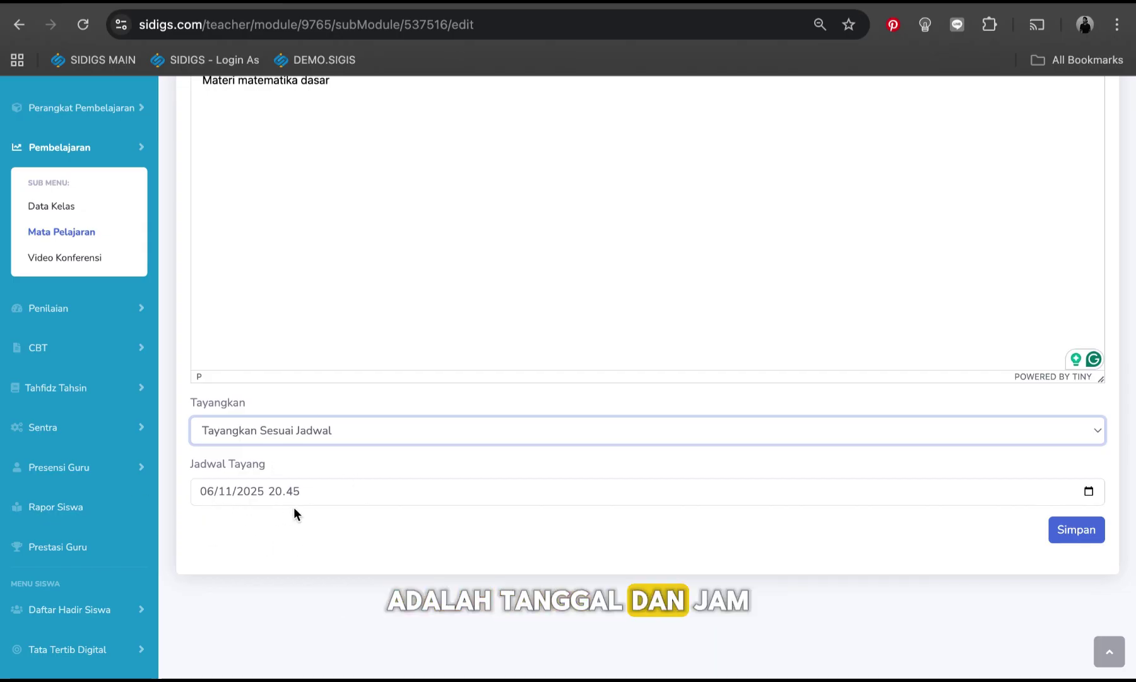
Try 10/11/2025 as the Jadwal Tayang date, keeping the time at 20.45
click(206, 493)
text(10)
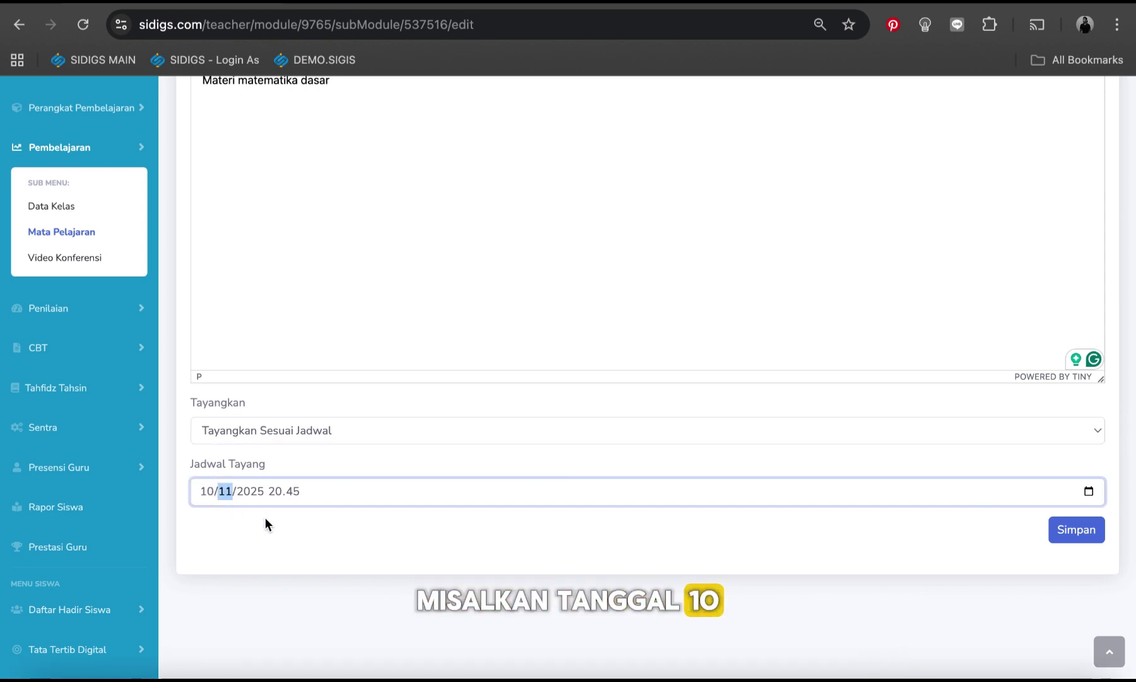
click(264, 517)
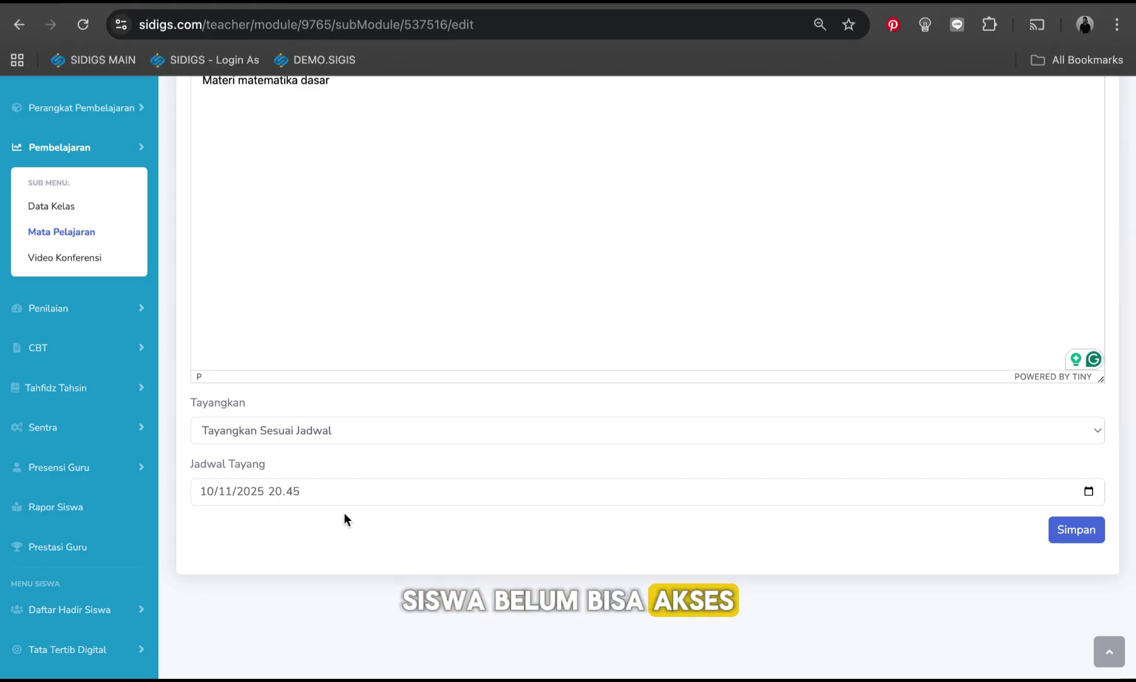
scroll(344, 515, up, 1)
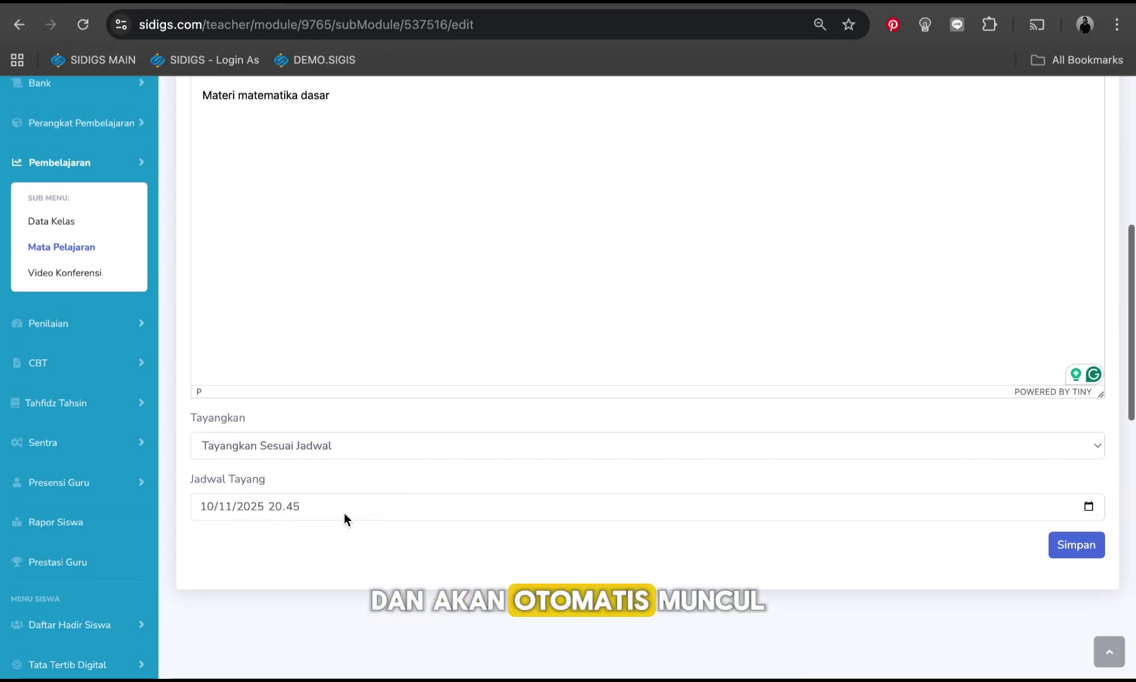
scroll(344, 513, down, 1)
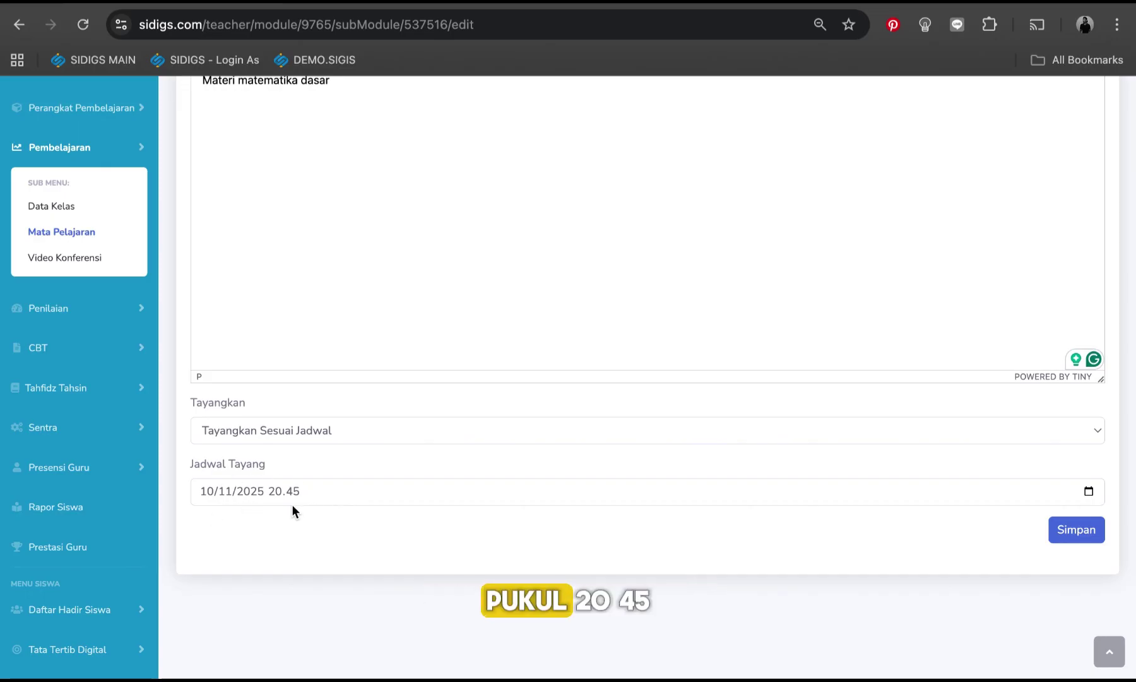
Set the Jadwal Tayang date to 06/11/2025 and save the sub module
click(205, 493)
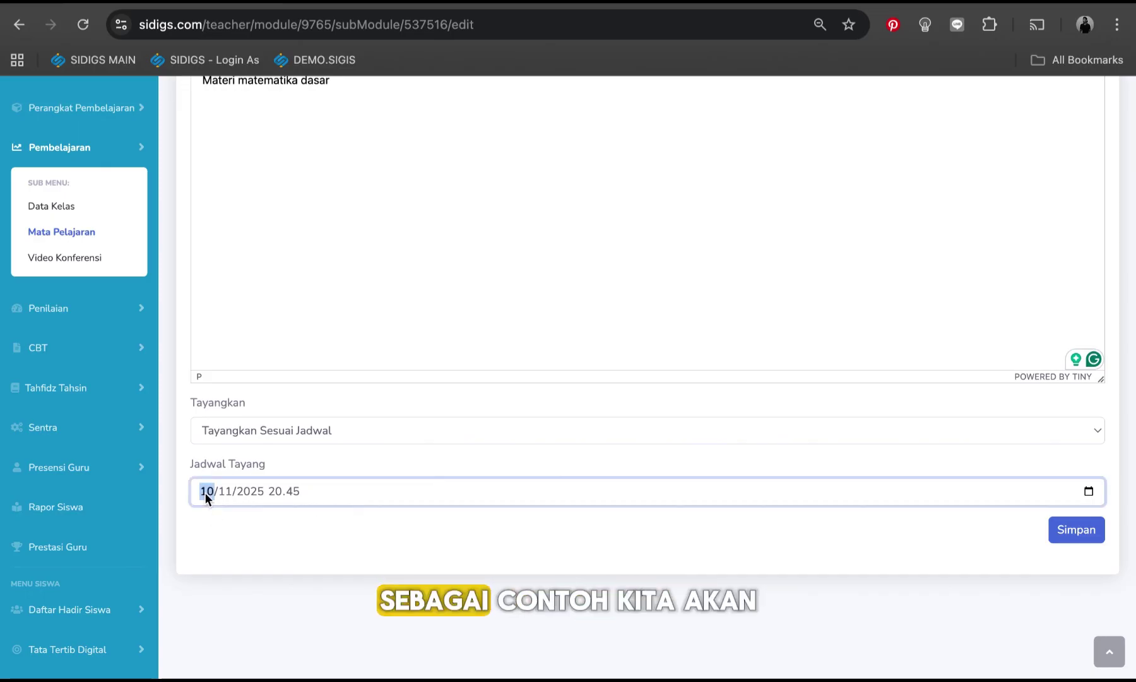
text(06)
click(422, 527)
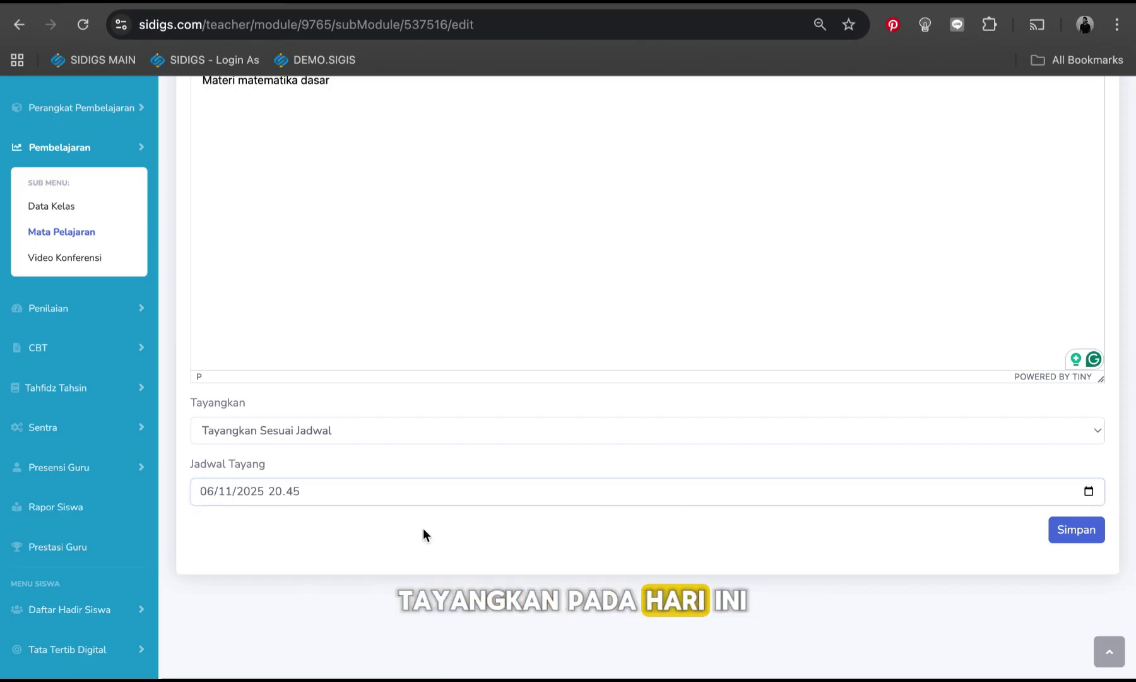
click(1077, 530)
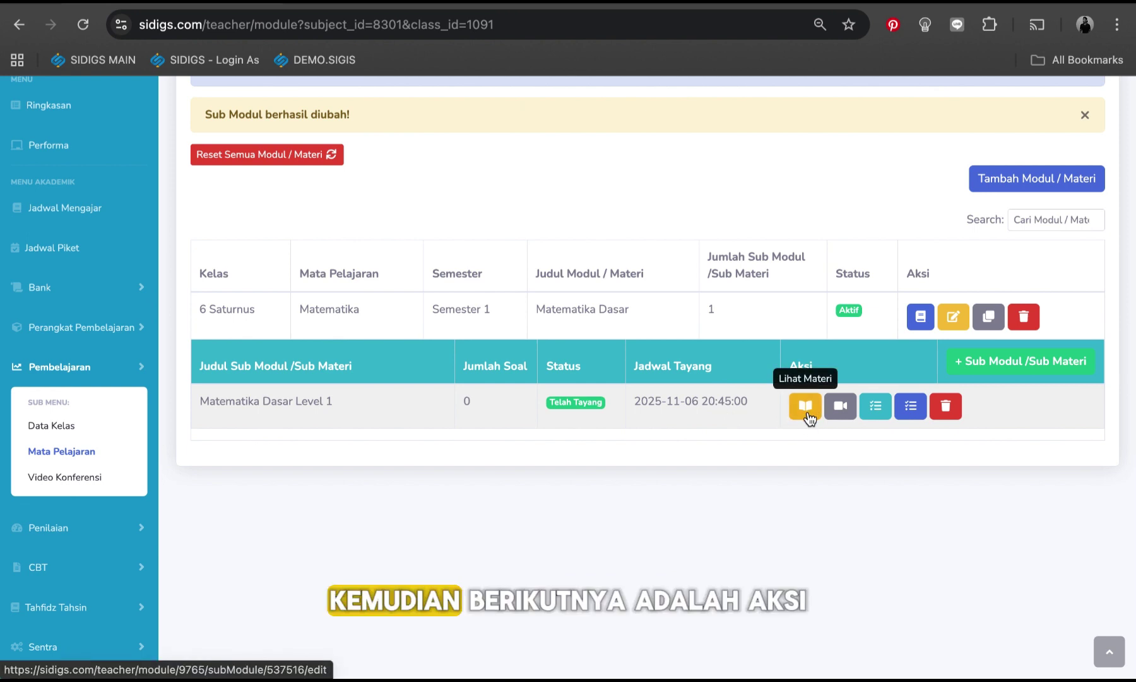
Start a new Media Belajar for Matematika Dasar Level 1 with type Youtube and title "Media Matematika Dasar"
click(840, 406)
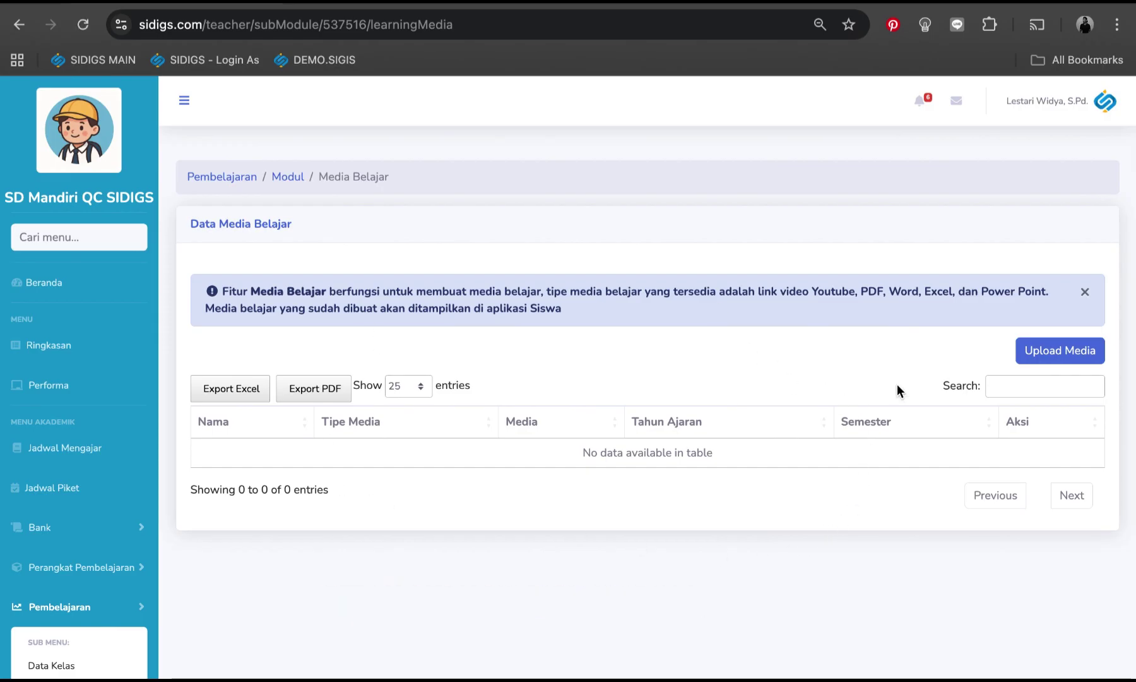
click(1062, 352)
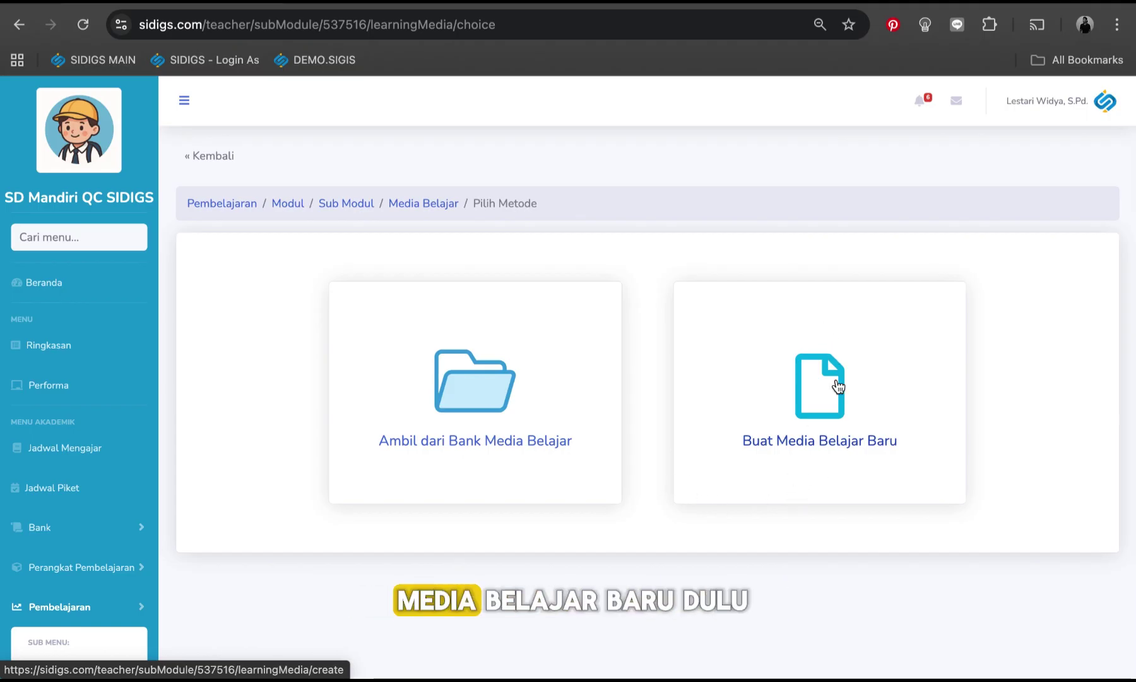
click(261, 322)
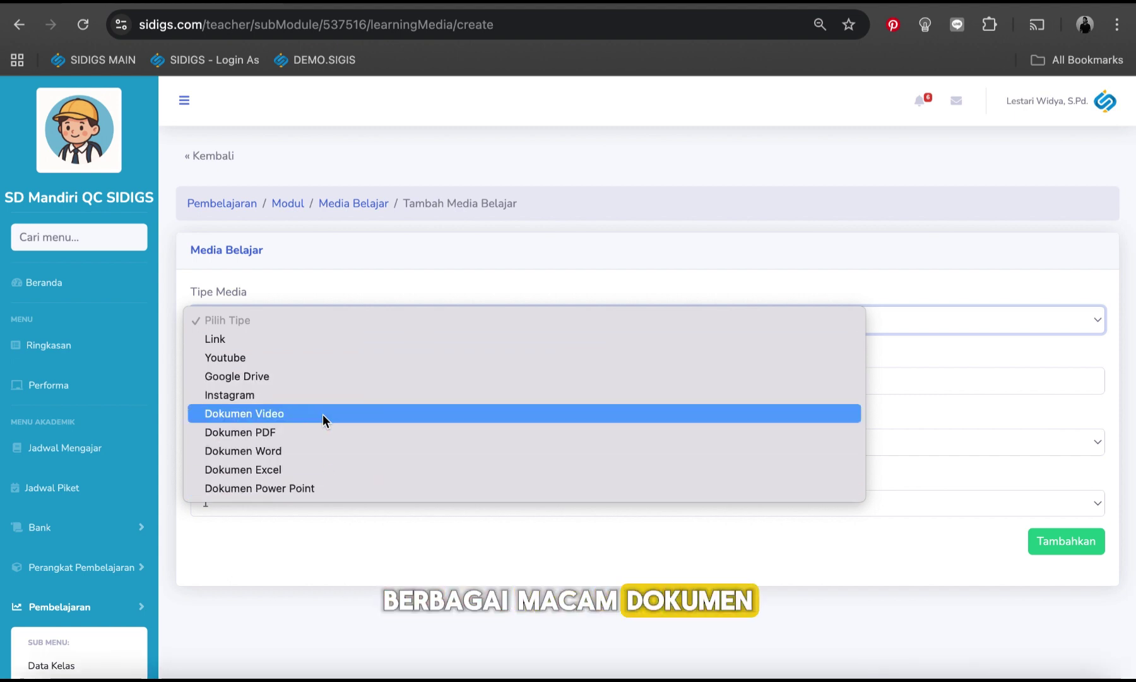
click(306, 357)
click(303, 380)
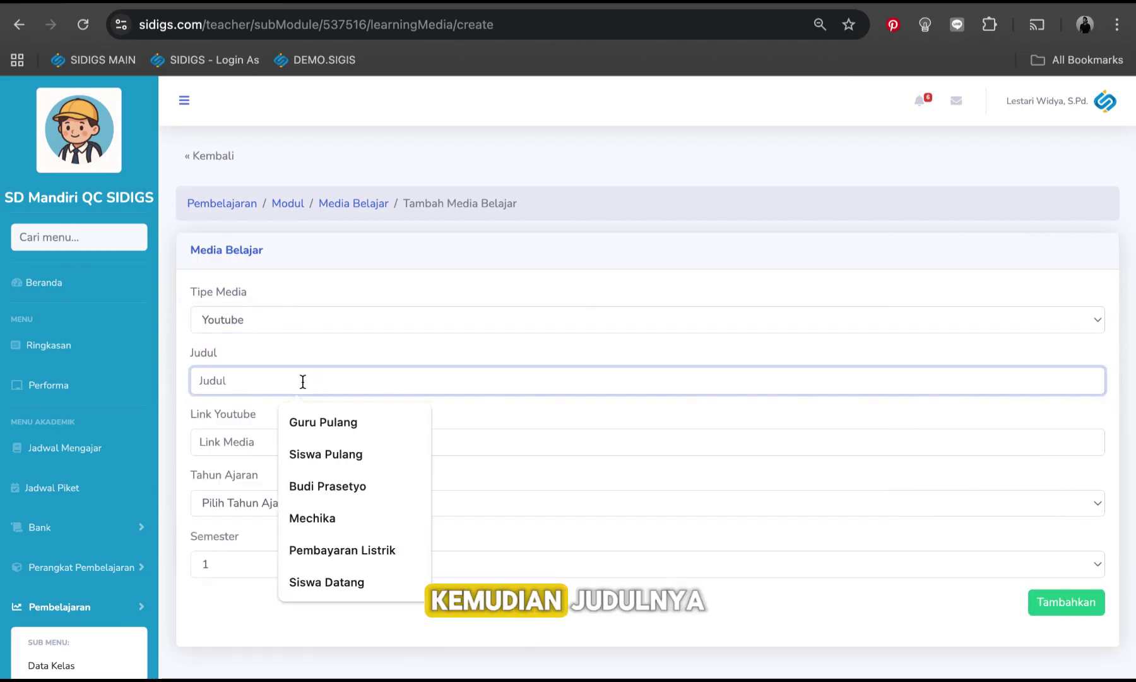
text(Media Matematika Dasar)
click(272, 443)
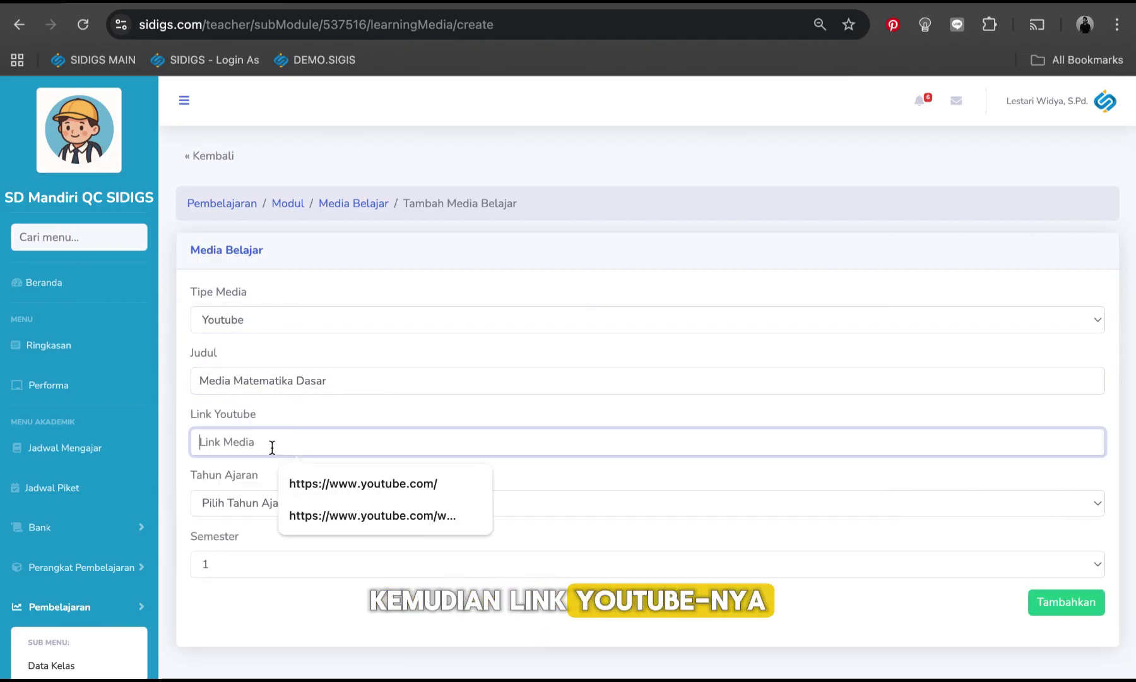
click(320, 482)
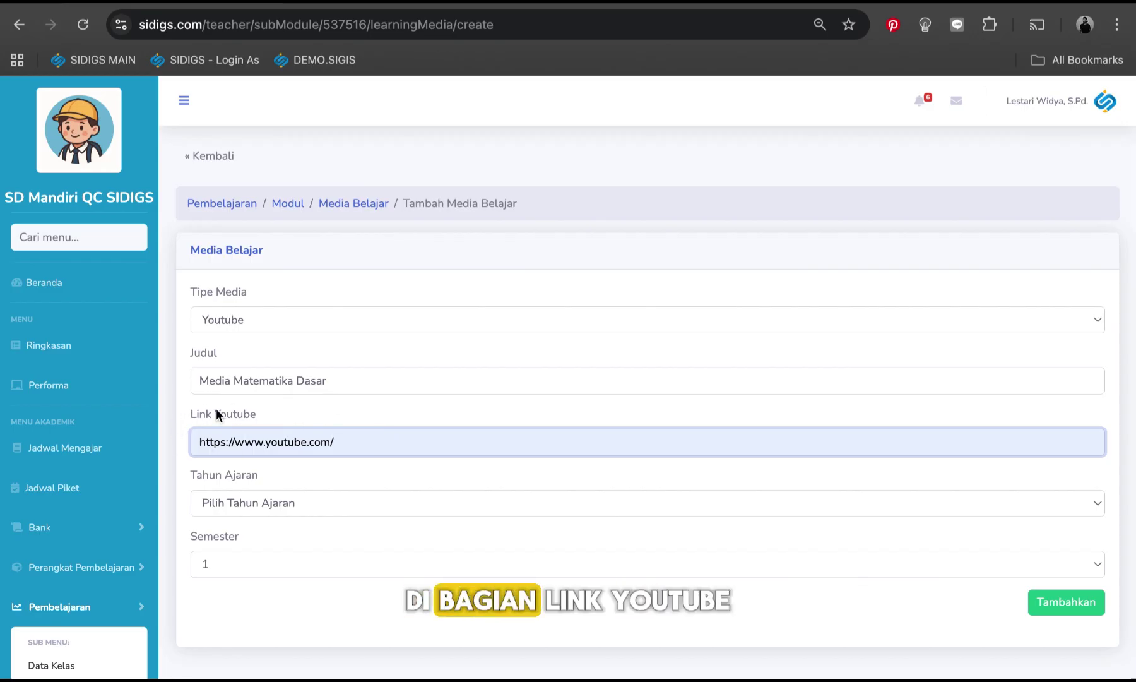
click(389, 510)
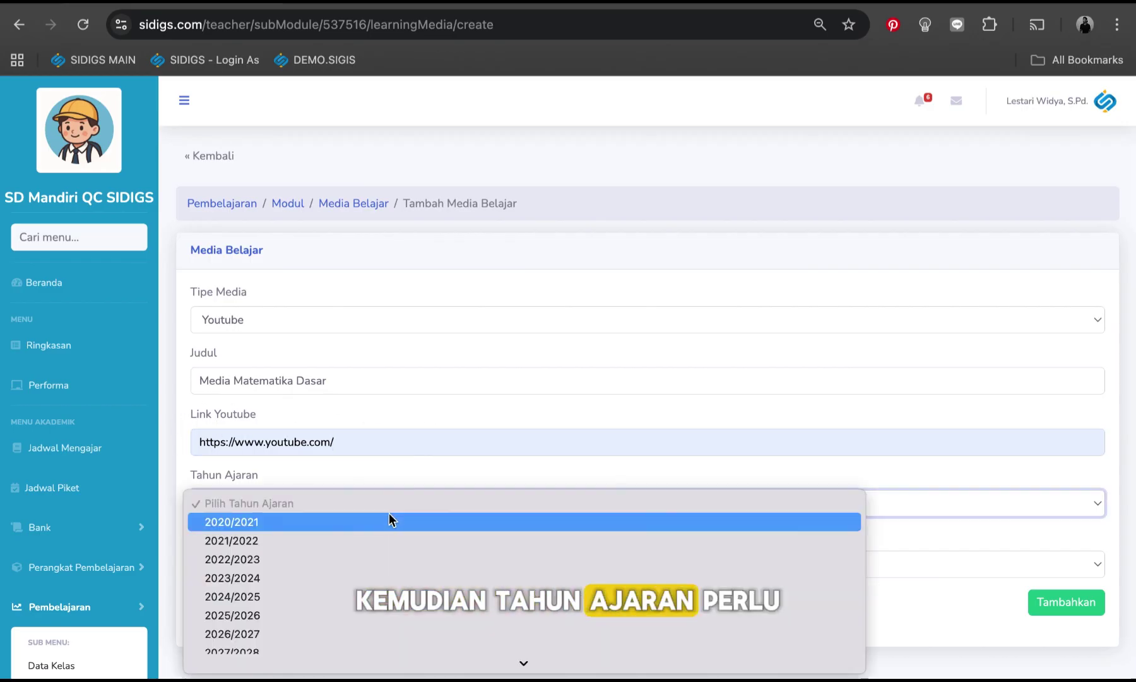
click(343, 616)
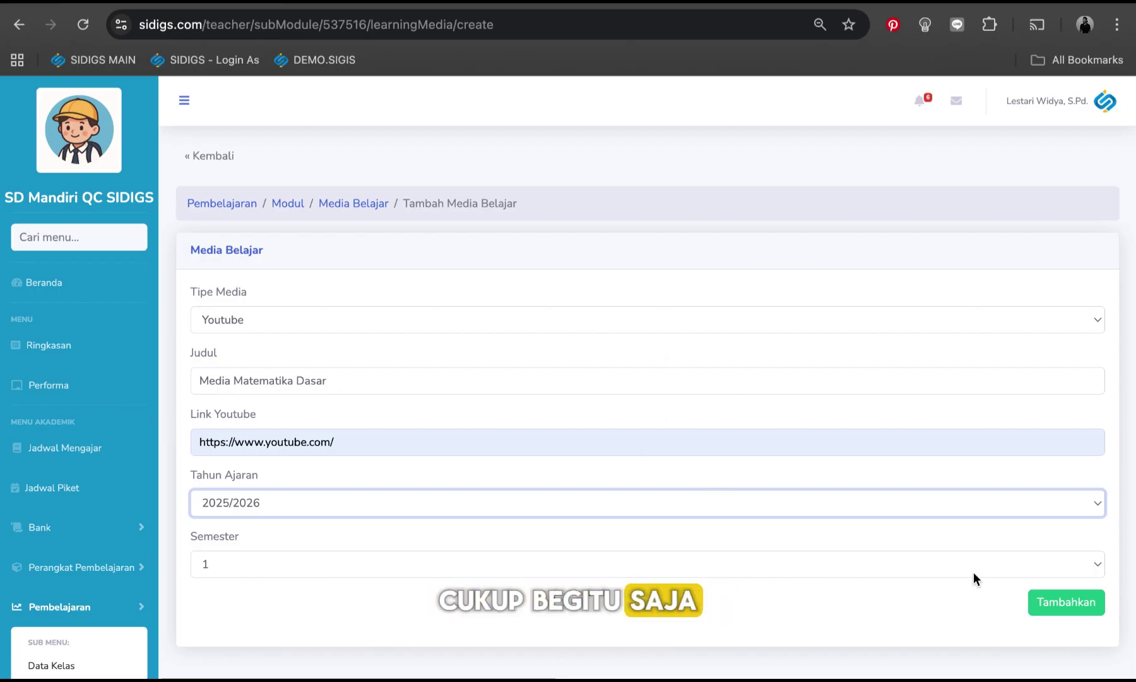
click(1058, 604)
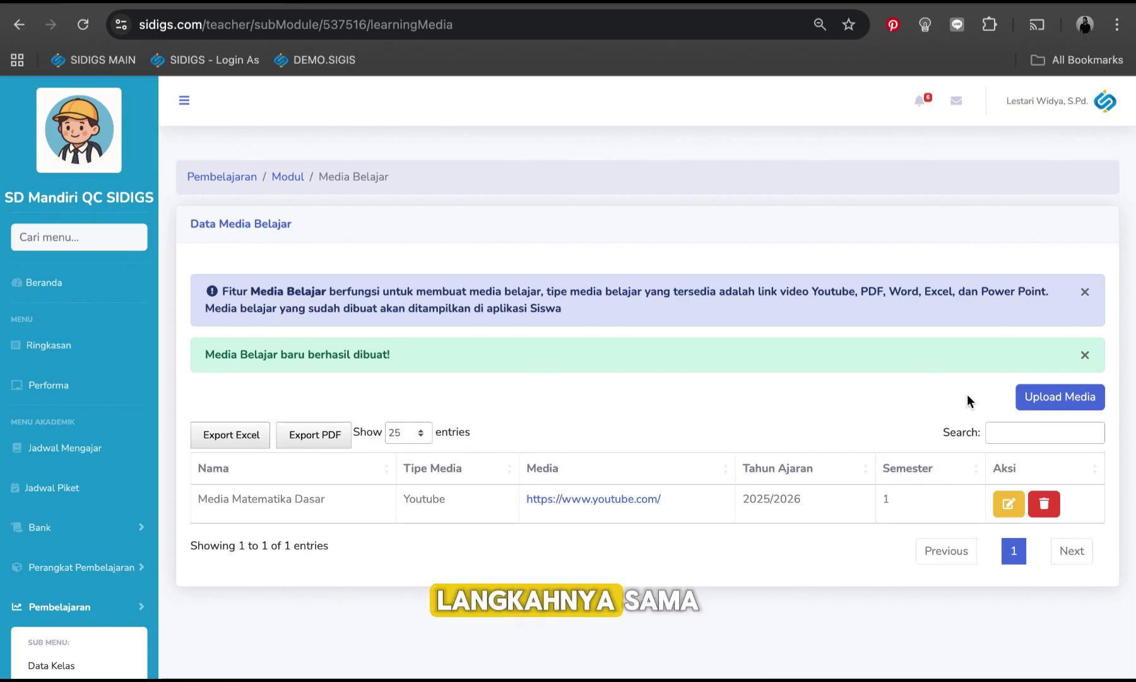
Open another blank Media Belajar form and review the available Tipe Media options without choosing one
click(1073, 402)
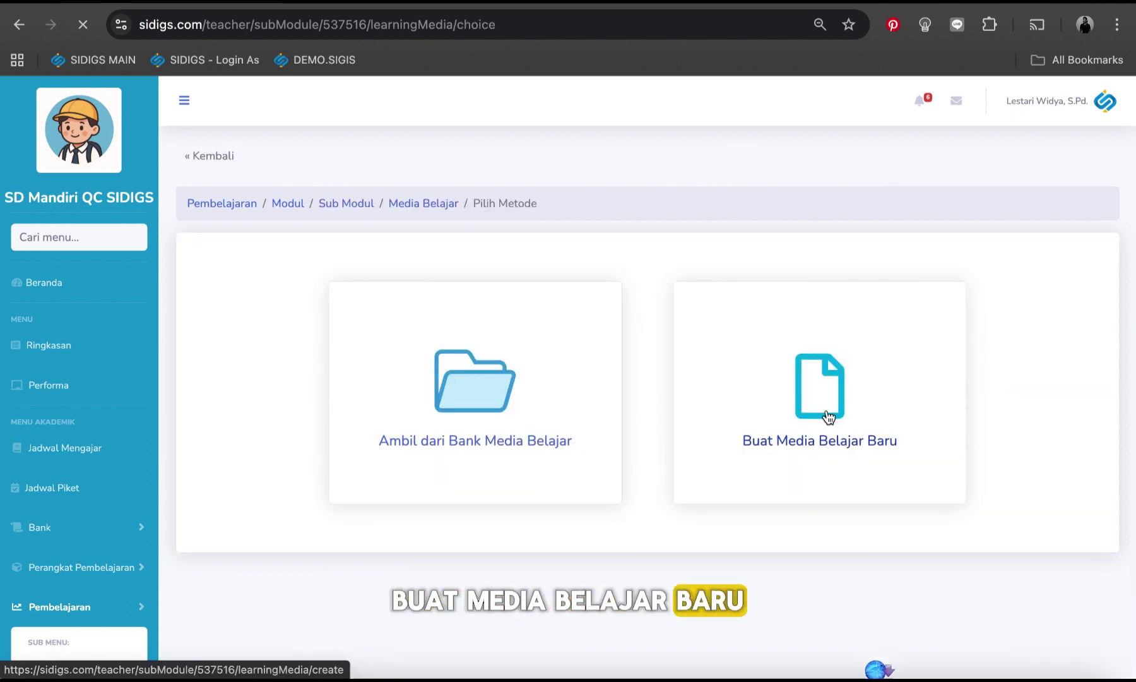
click(818, 404)
click(359, 323)
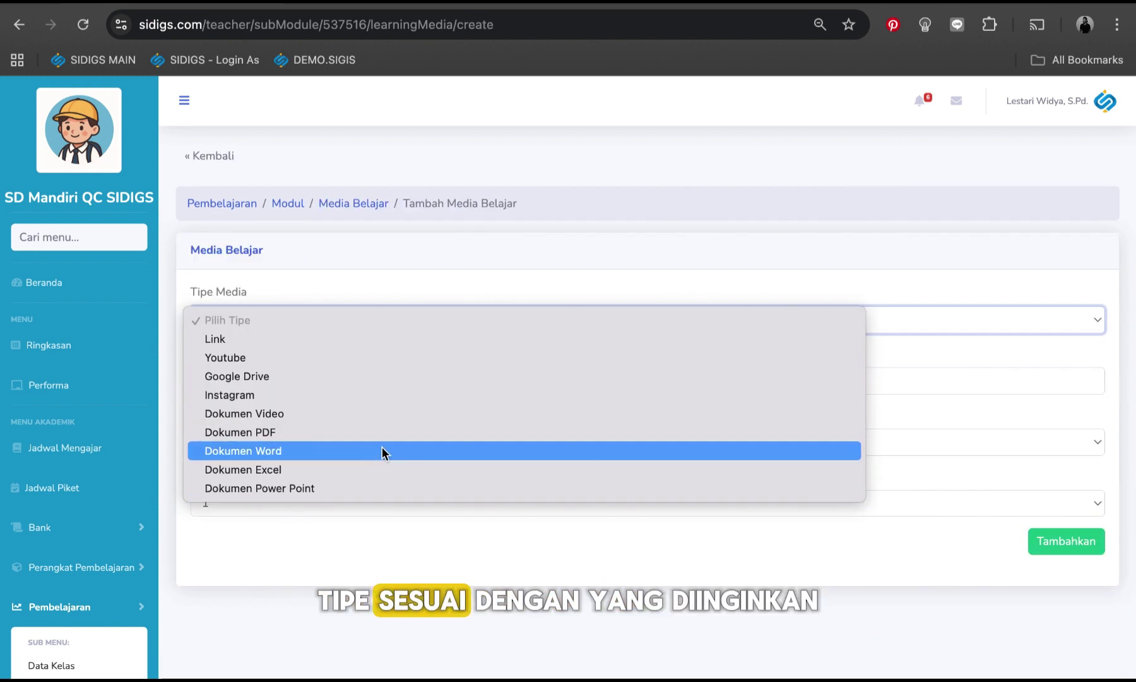
click(407, 537)
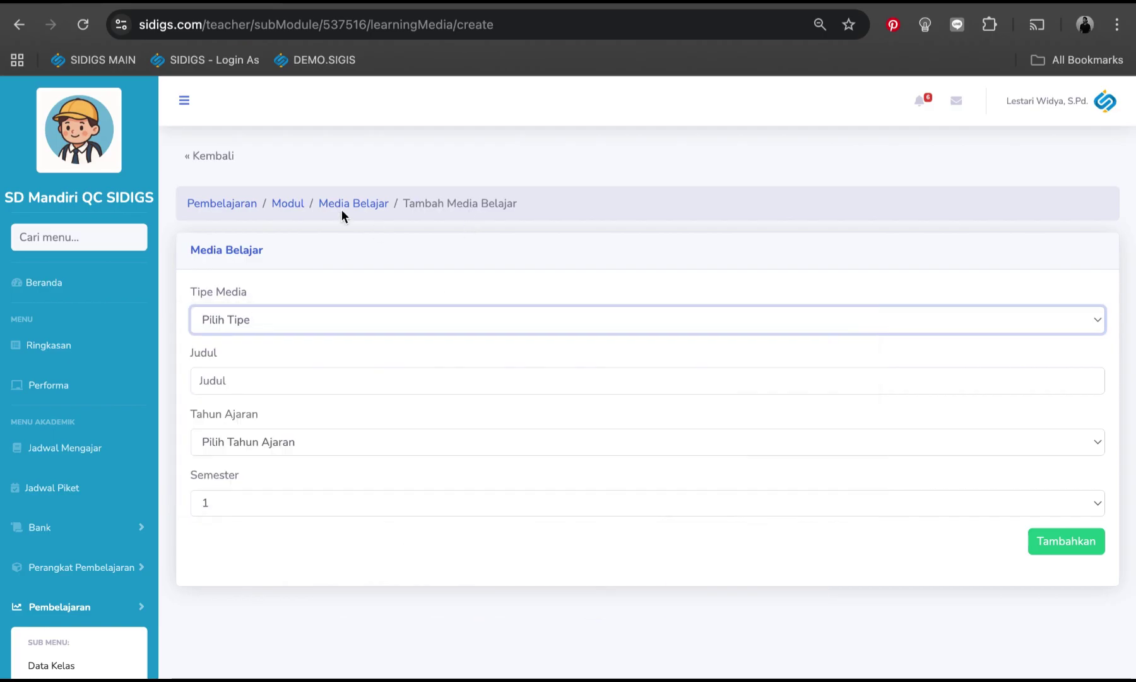
Return to the module list and open a new task form for the sub module Matematika Dasar Level 1
click(294, 211)
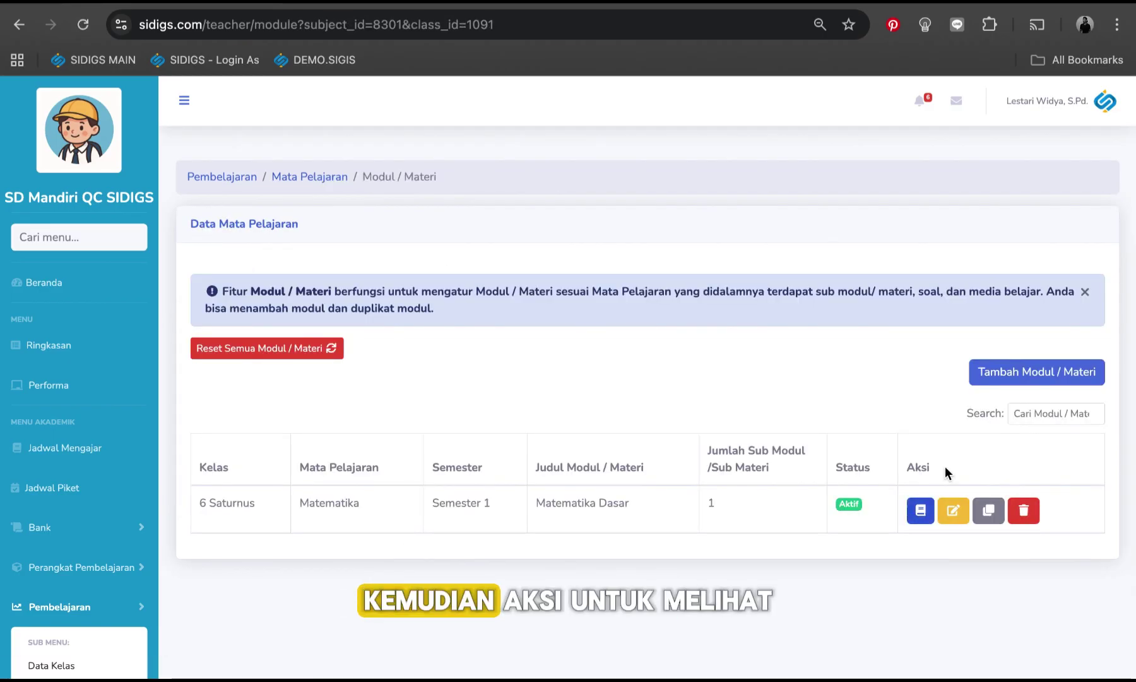
click(922, 511)
scroll(865, 498, down, 1)
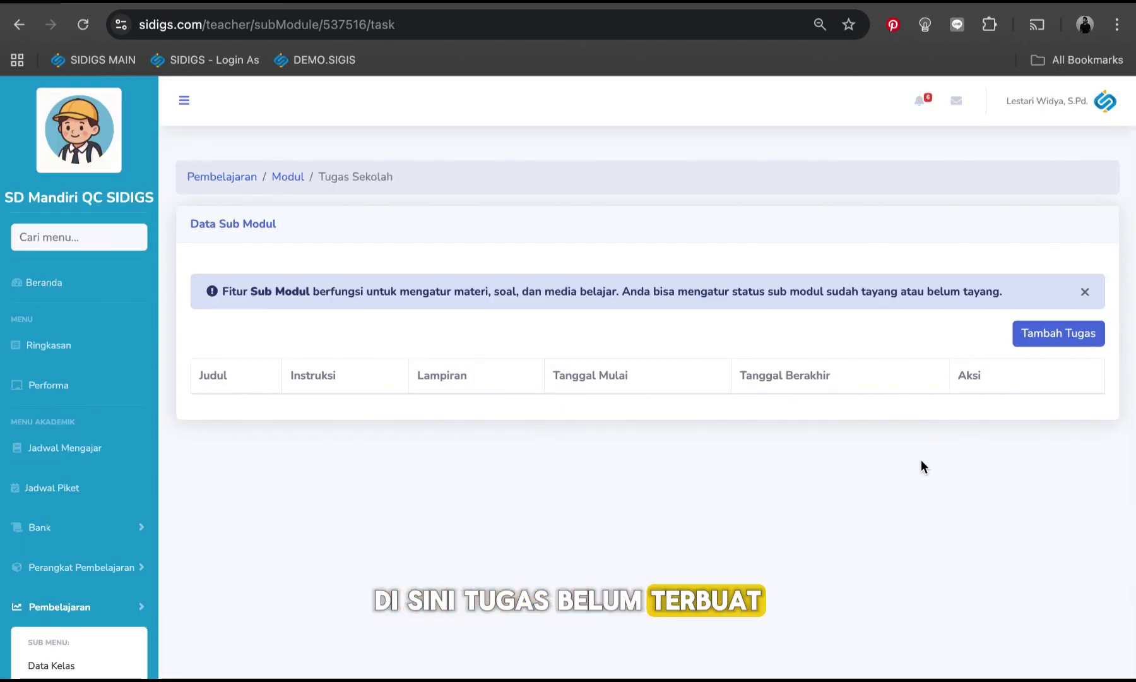
click(1076, 341)
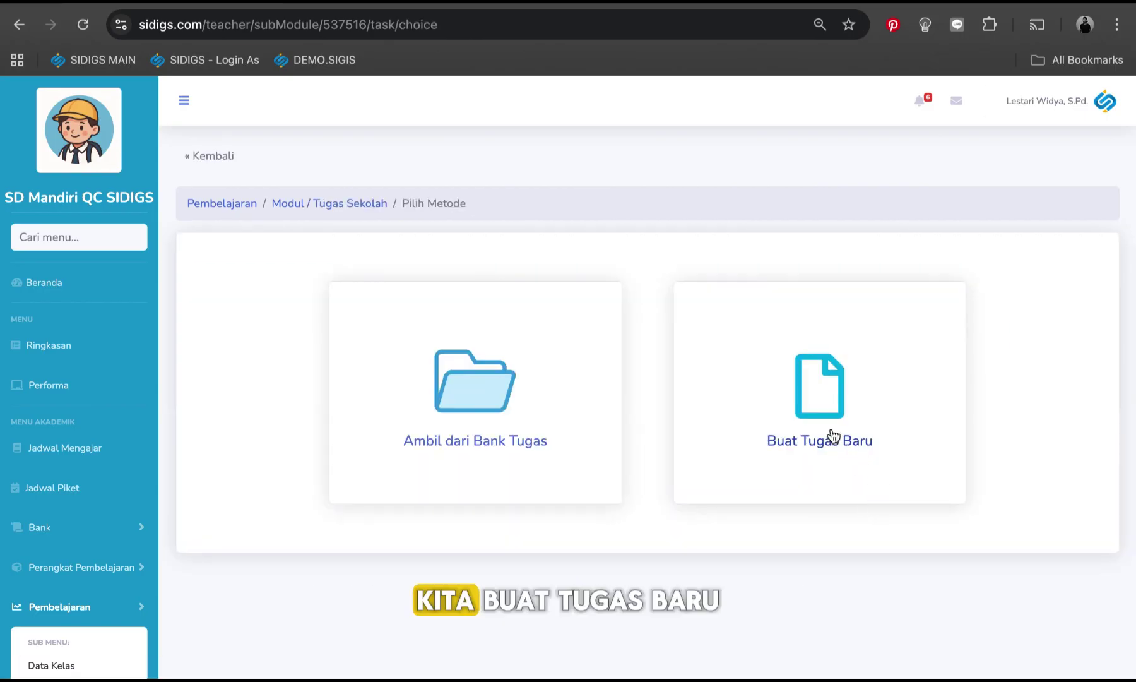
click(833, 435)
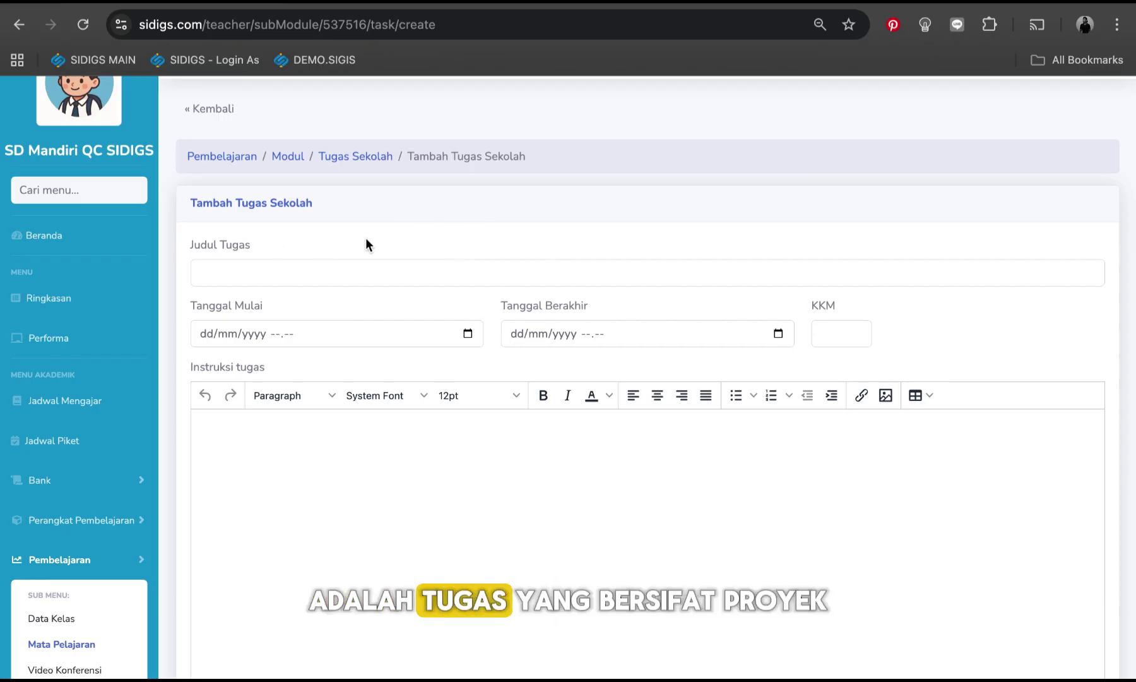
Title the task "Buat Kumpulan Jenis Bilangan" and enter the instruction "Kumpulan jenis bilang, buat di 1 halaman kertas karton, dengan kreatifitas masing-masing"
click(312, 272)
scroll(400, 238, down, 1)
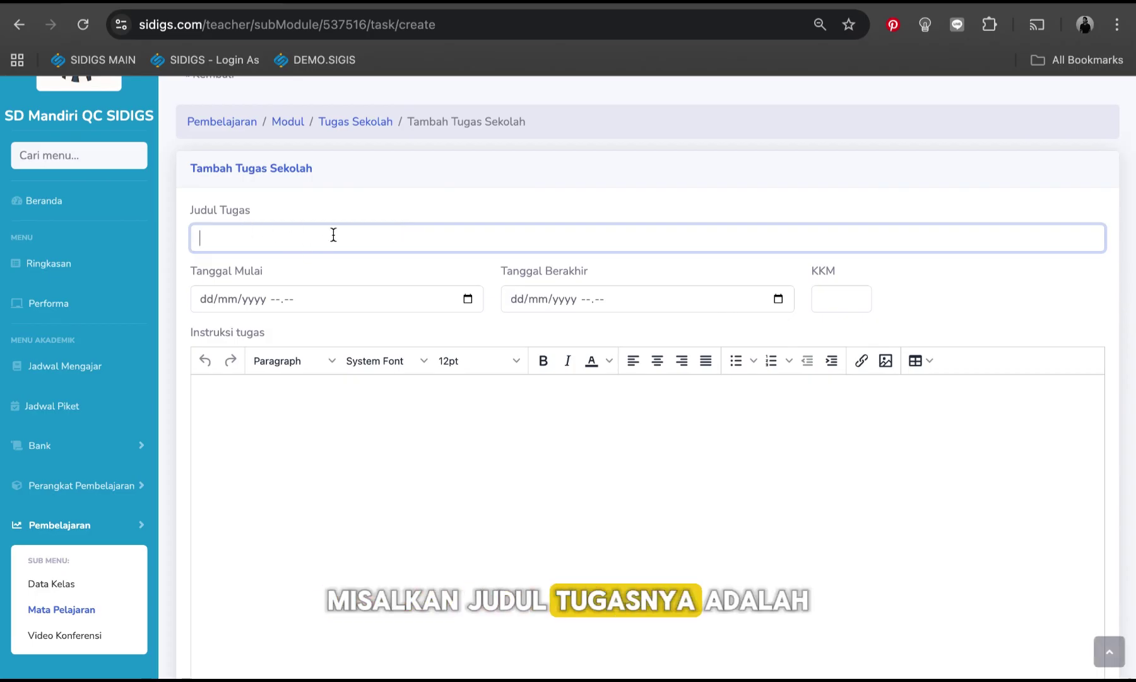
text(Buat Kumpulan Jenis Bilangan)
click(275, 454)
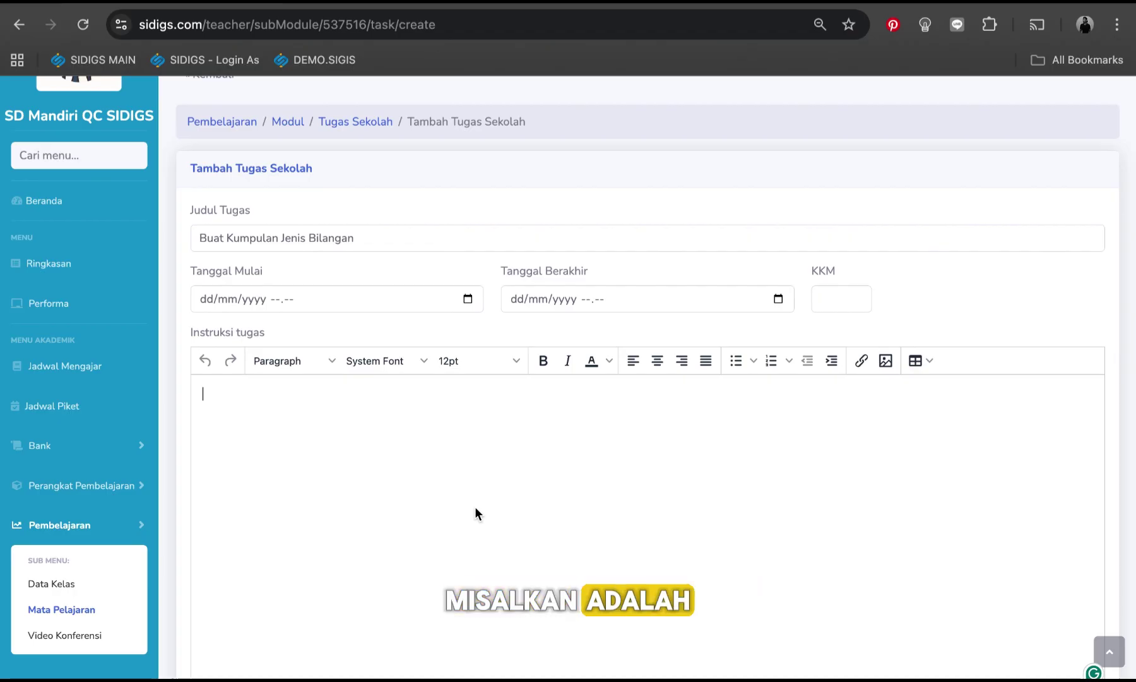
text(Kumpulan jenis bilang, buat di 1 halaman kertas karton, dengan kreatifitas masing-masing)
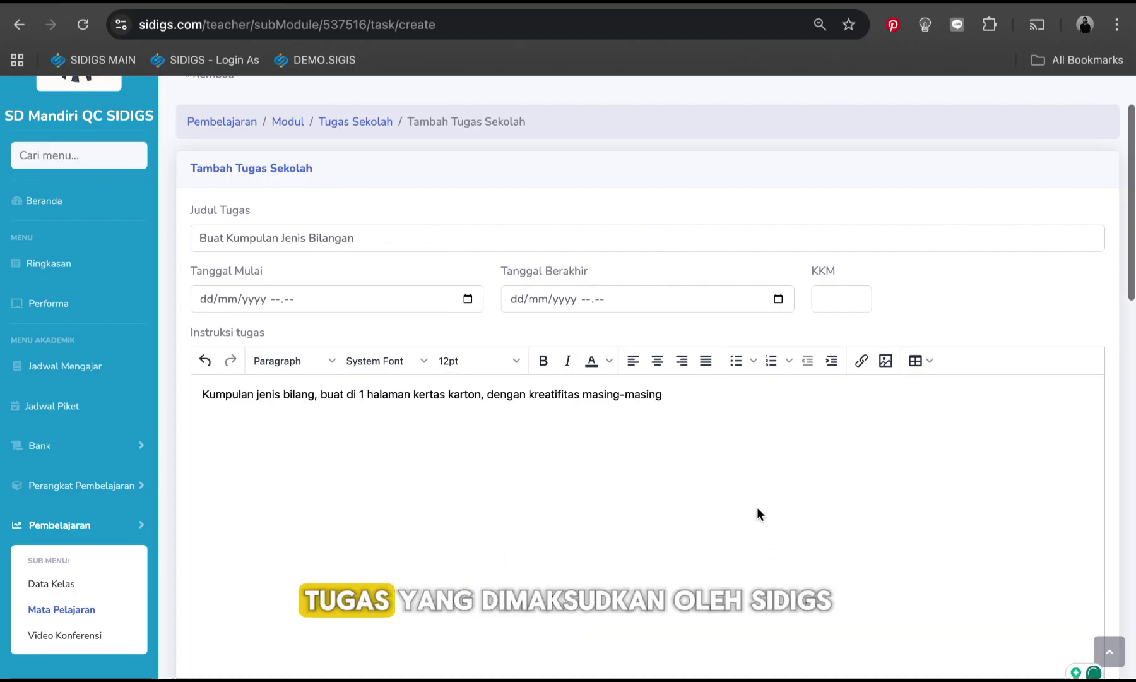
Set the task's Tanggal Mulai to today's date and current time, 06/11/2025 20.55
scroll(757, 508, down, 1)
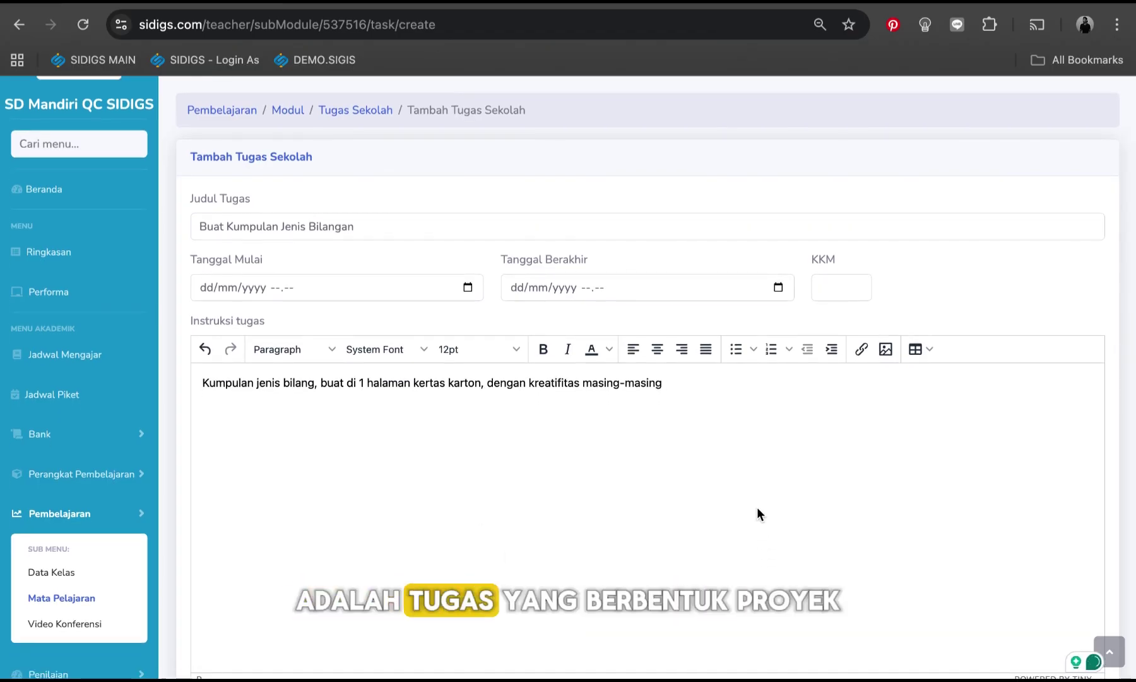
click(468, 288)
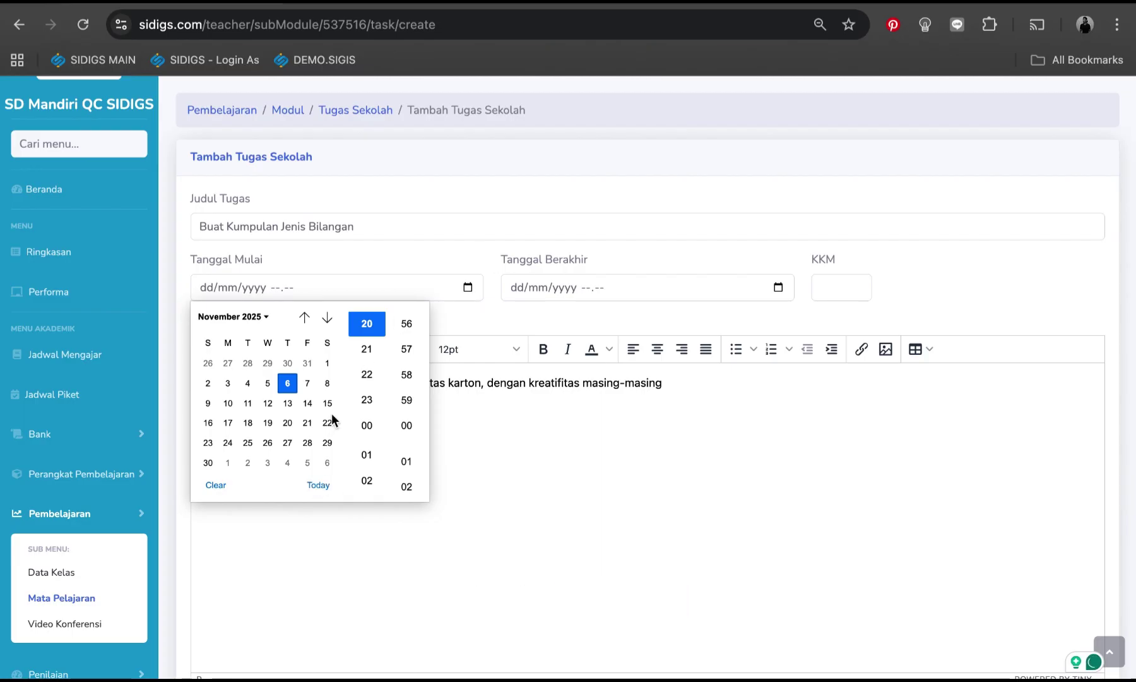
click(323, 486)
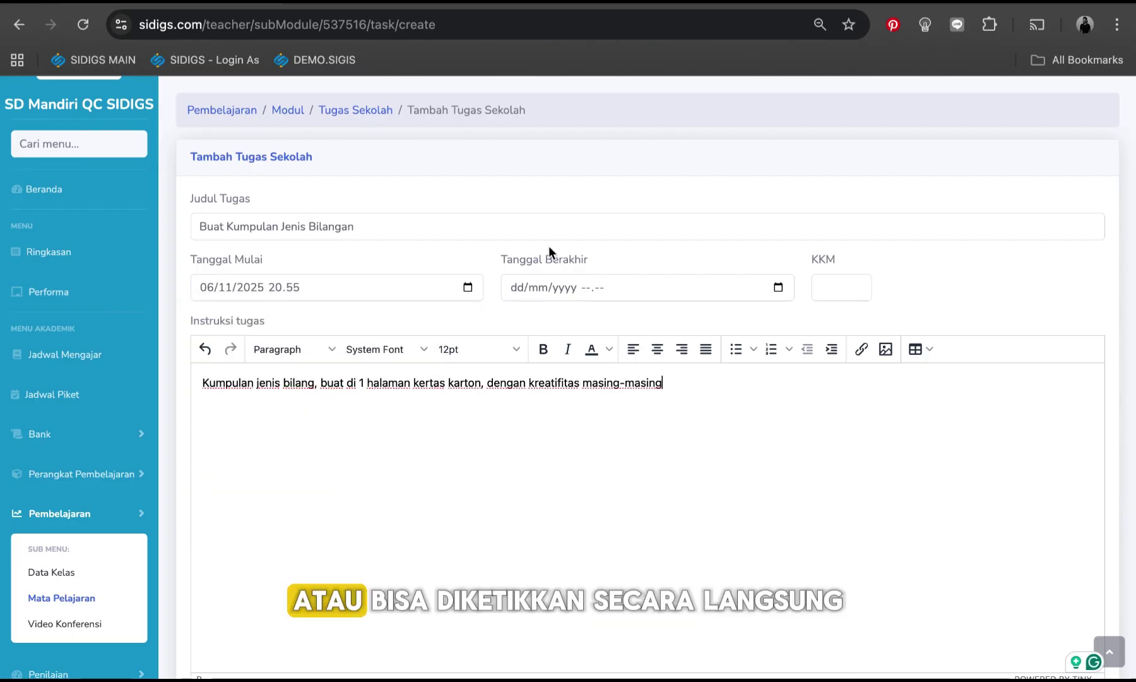
Set the task's Tanggal Berakhir to 15/11/2025 10.00 and its KKM to 80
click(513, 289)
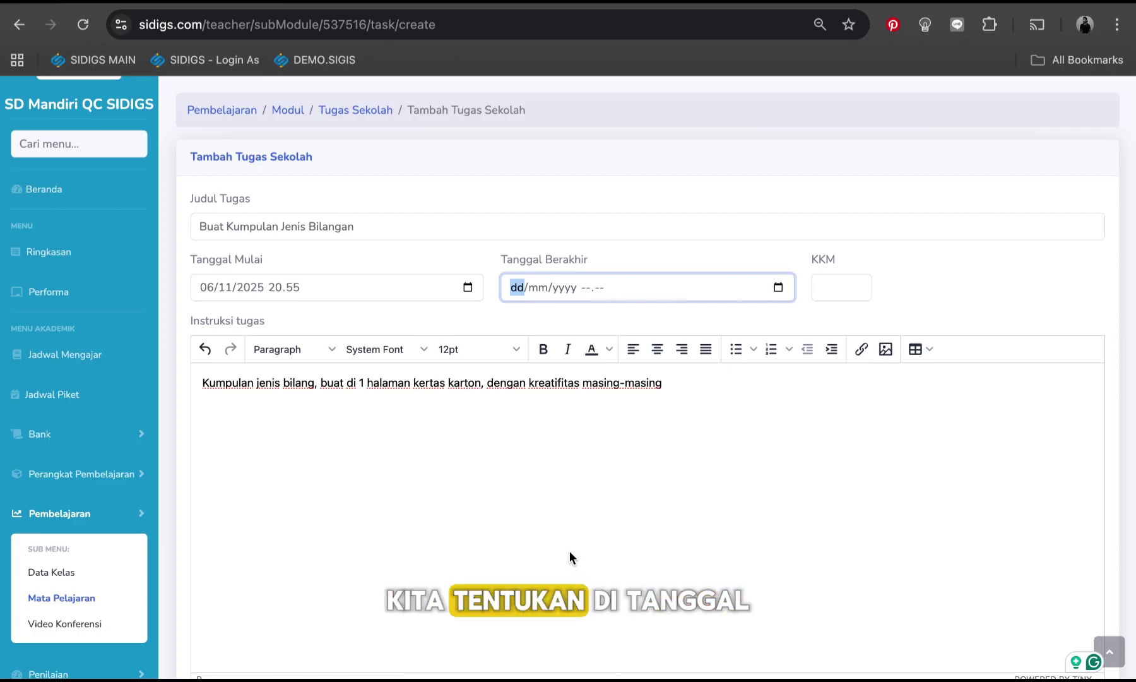
text(15/)
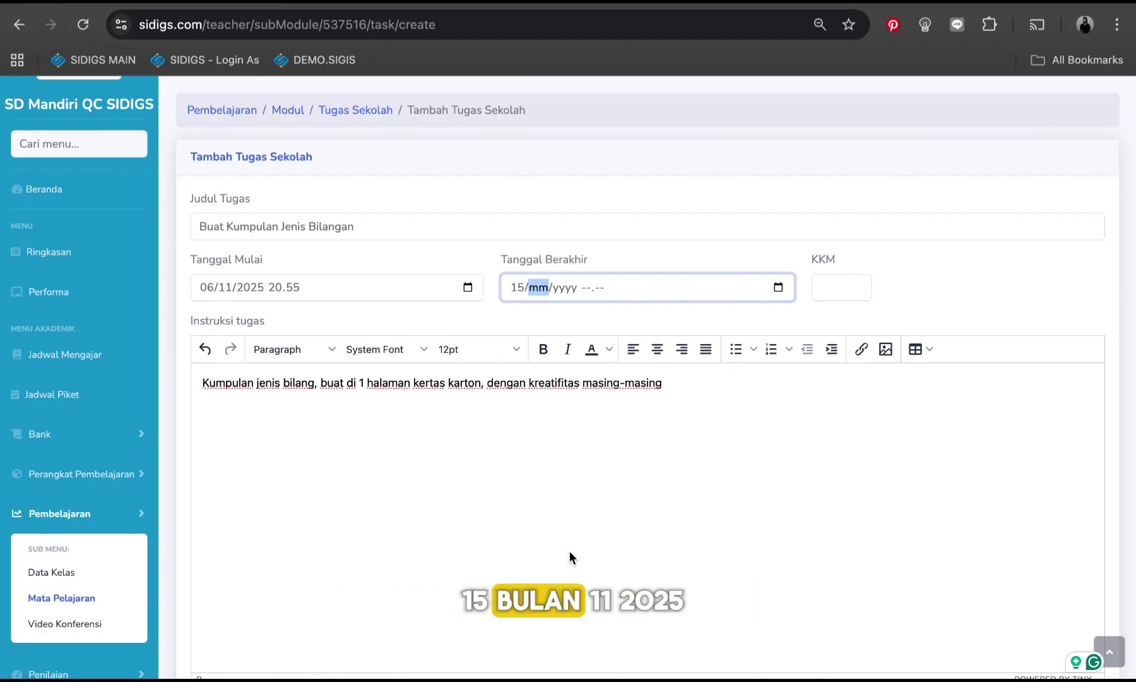
text(11/202)
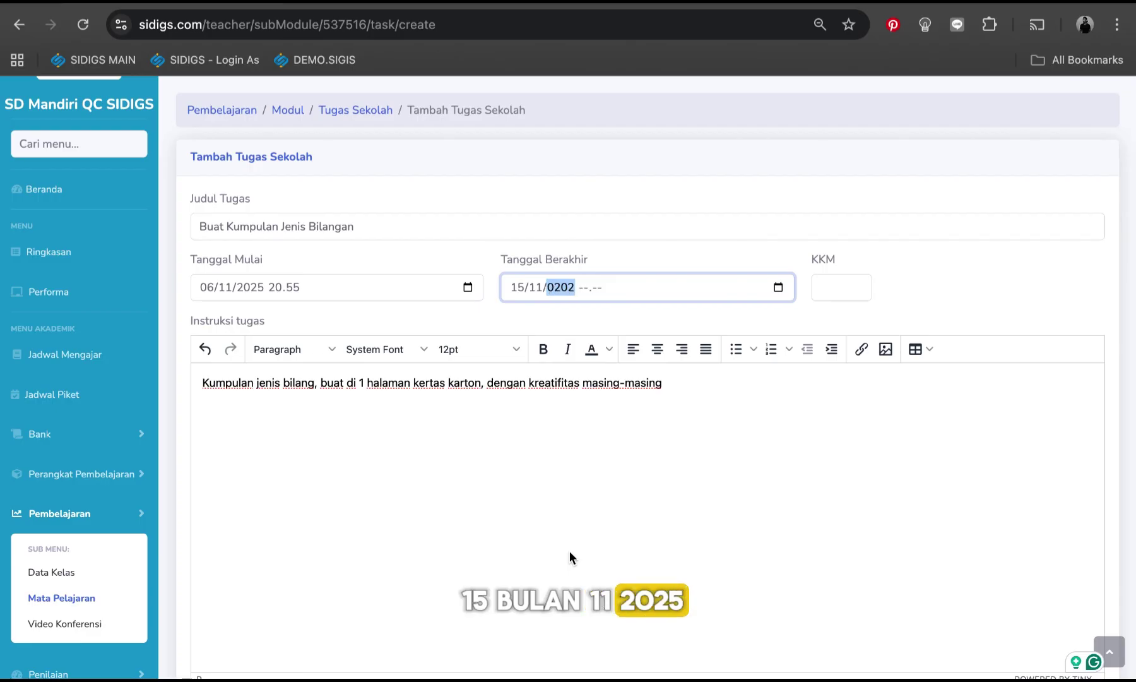
text(5)
key(Tab)
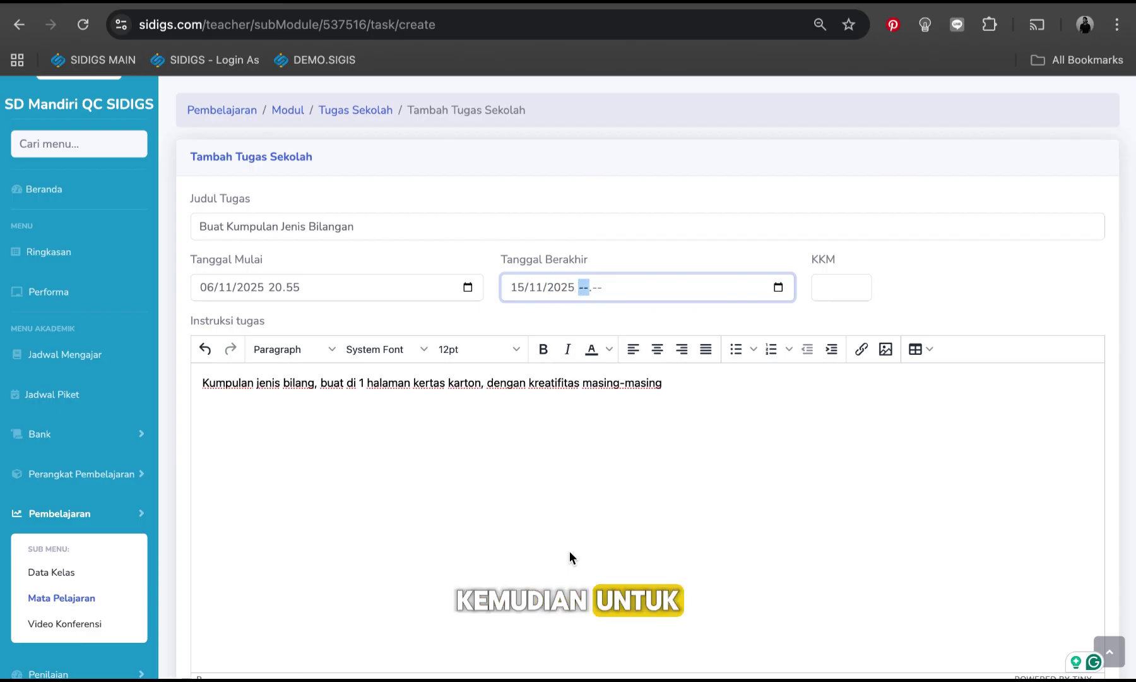
text(1000)
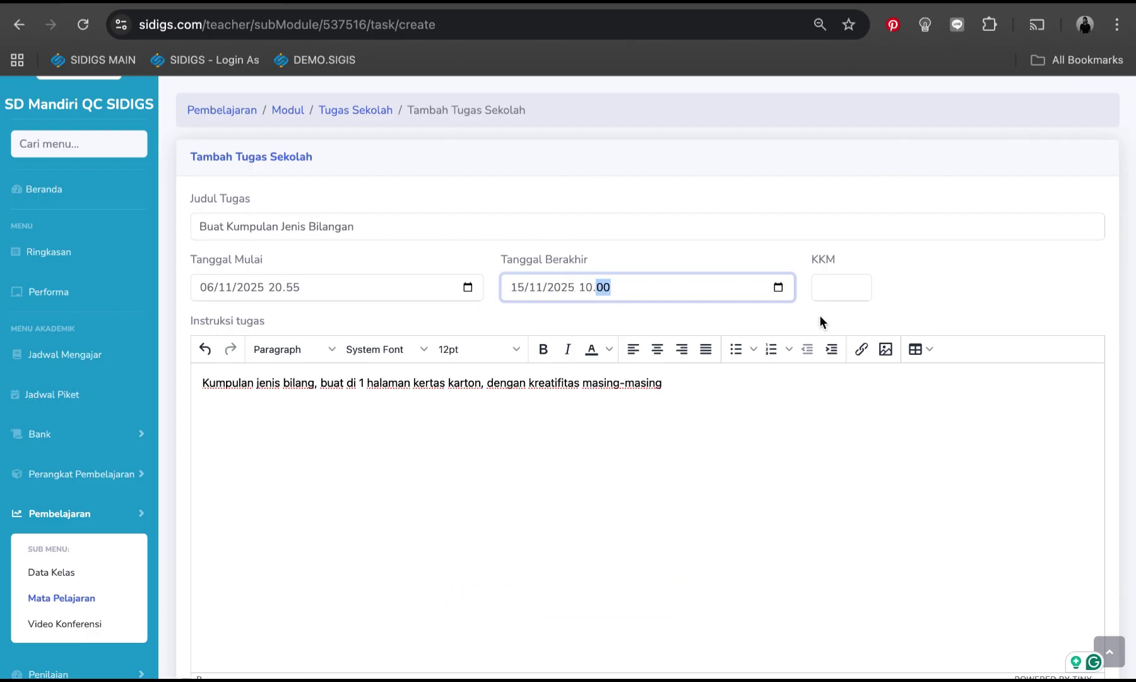
click(831, 284)
text(80)
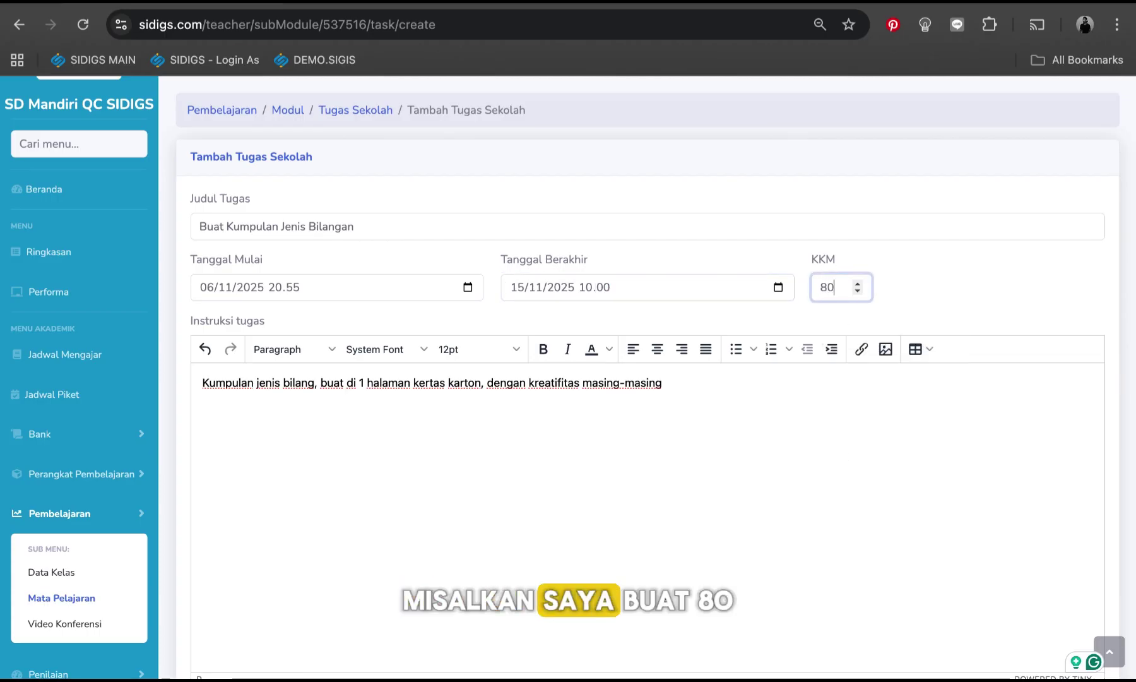
Attach CONTOH DOKUMEN.pdf from the CONTOH folder as the task's Lampiran and save the task
click(695, 492)
scroll(696, 492, down, 3)
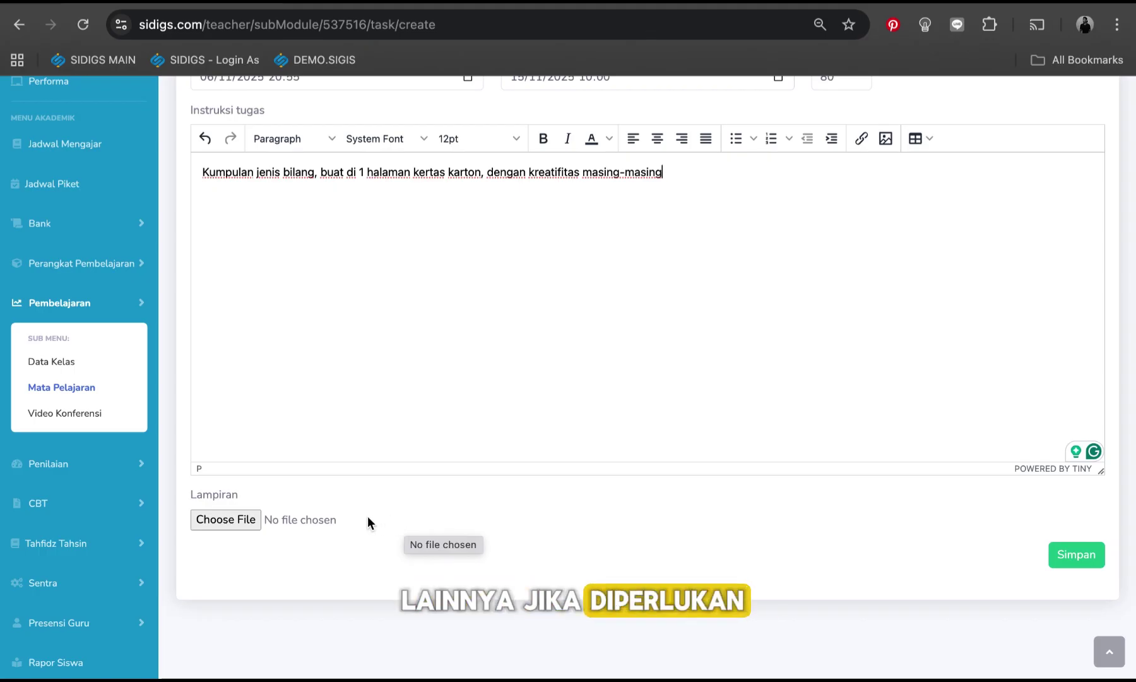
click(227, 524)
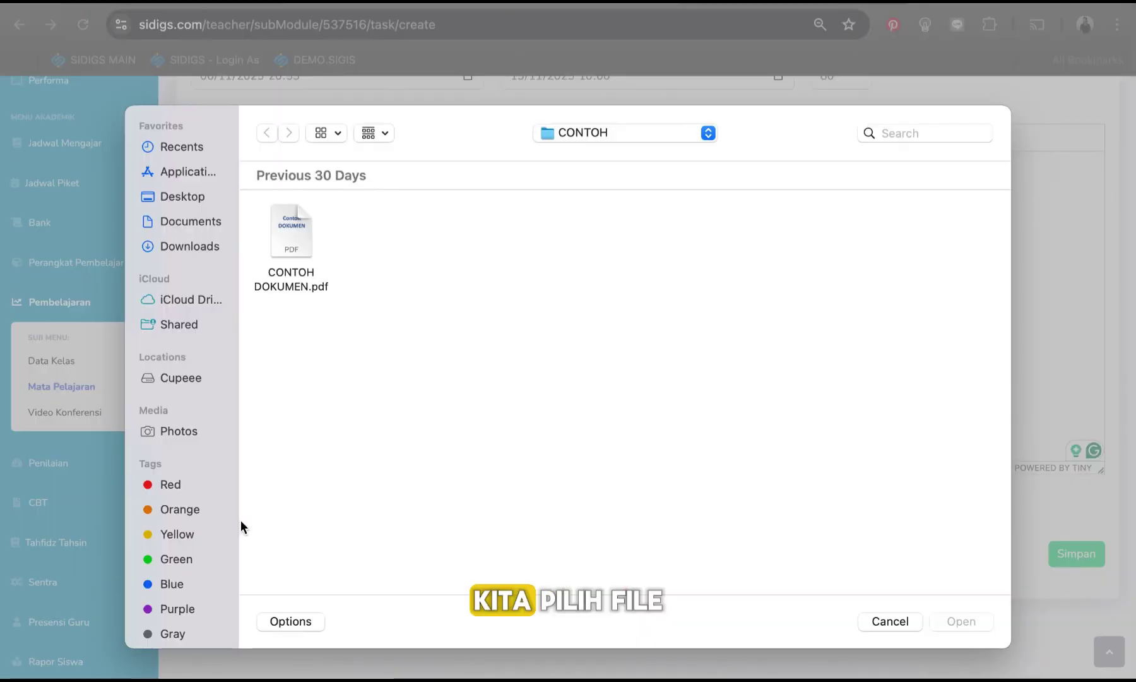
click(297, 228)
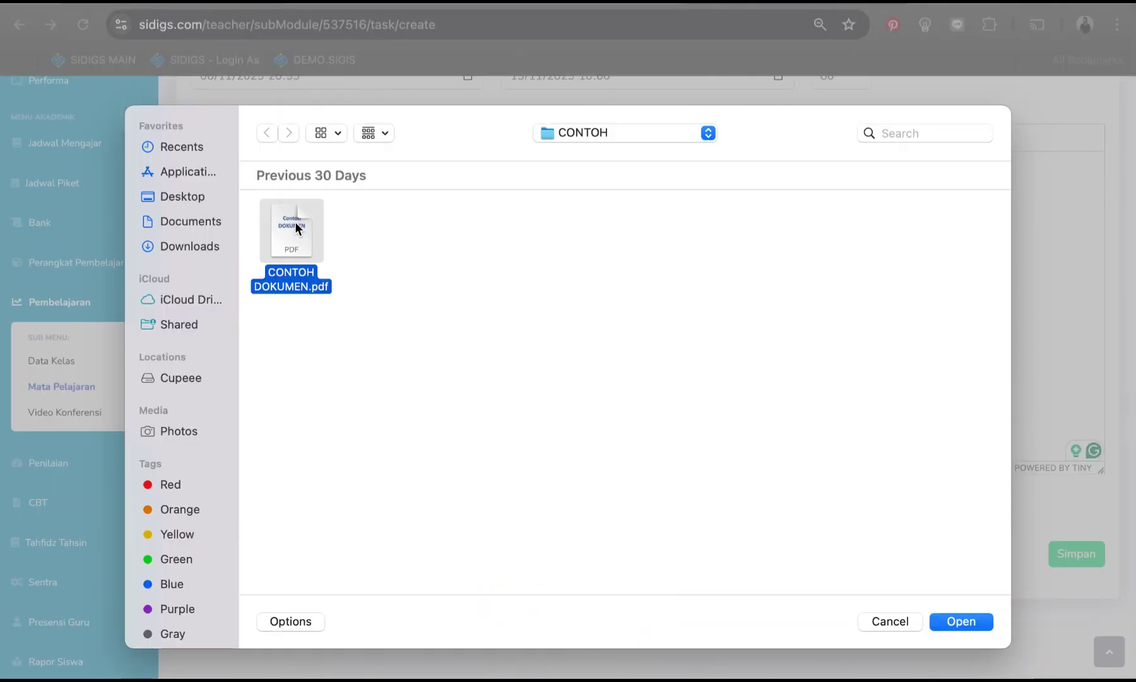
click(961, 622)
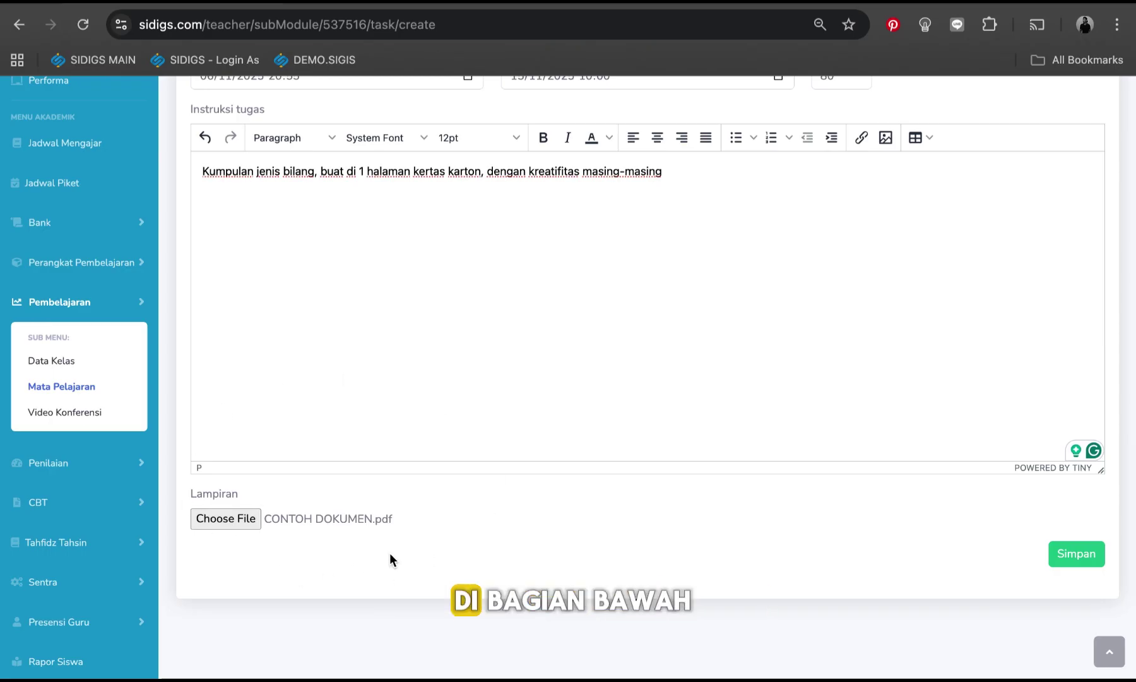
scroll(890, 524, up, 1)
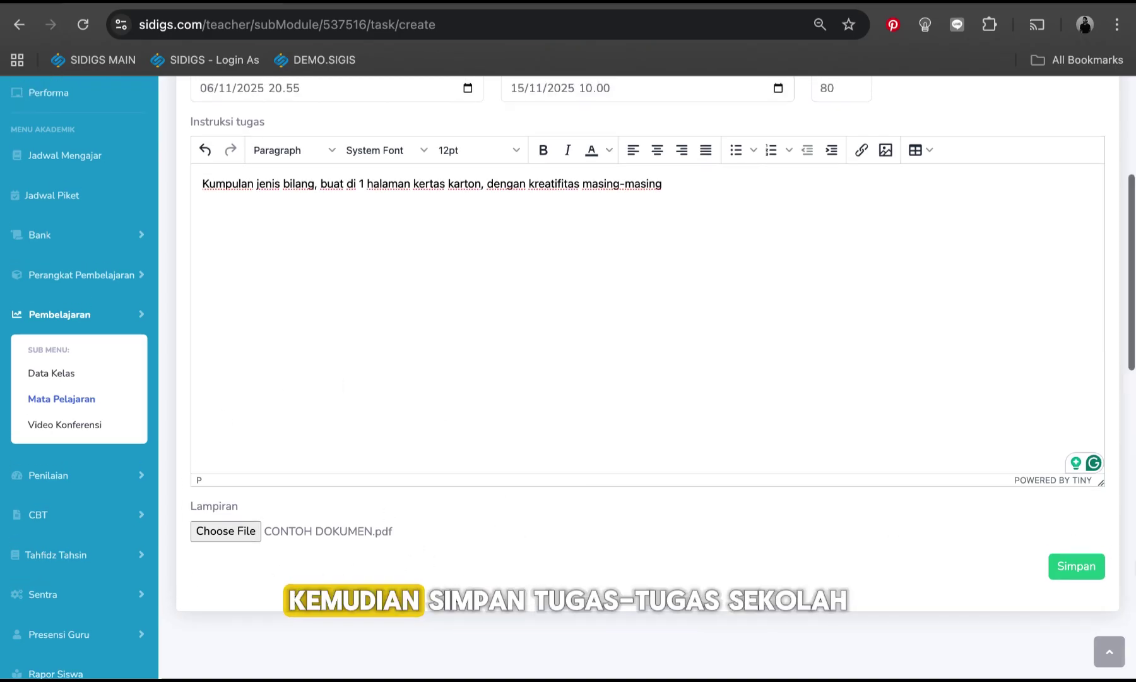
click(1076, 573)
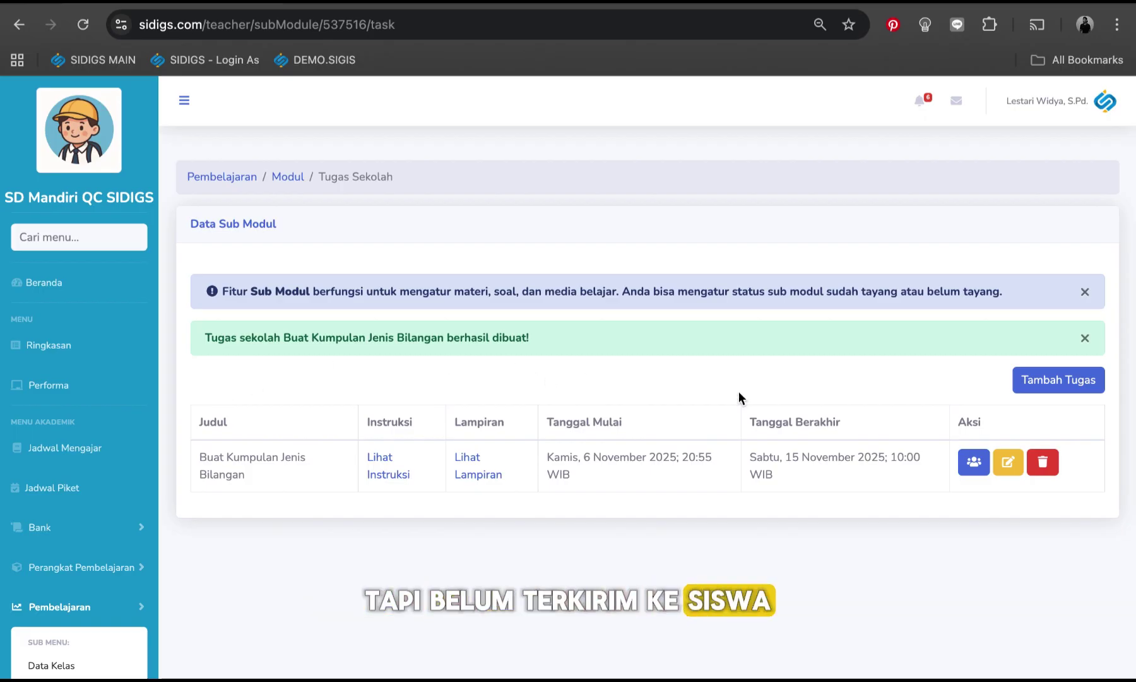
Open the student selection for the task Buat Kumpulan Jenis Bilangan with the class 6 Saturnus
scroll(738, 392, down, 1)
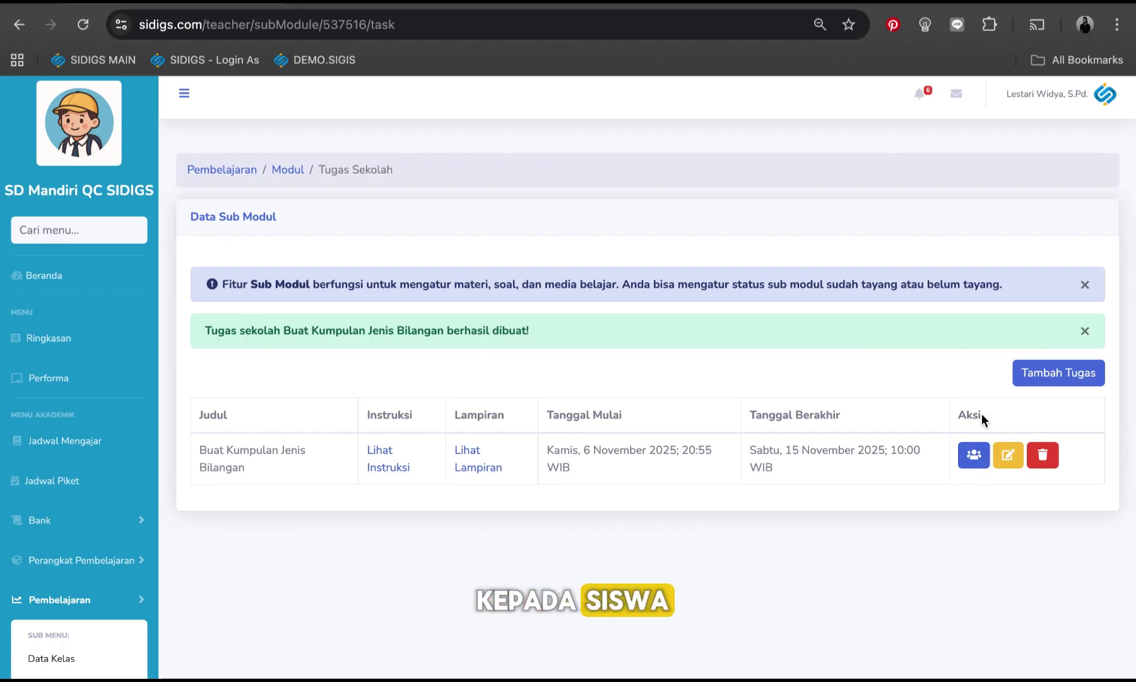
click(974, 457)
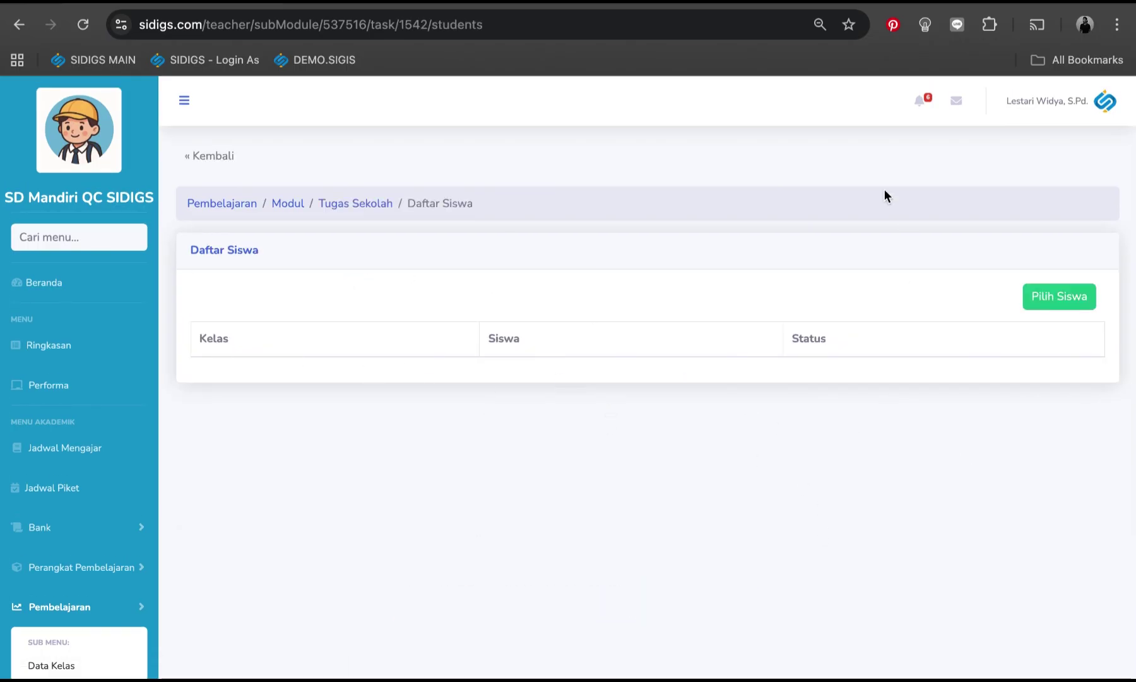
click(1064, 307)
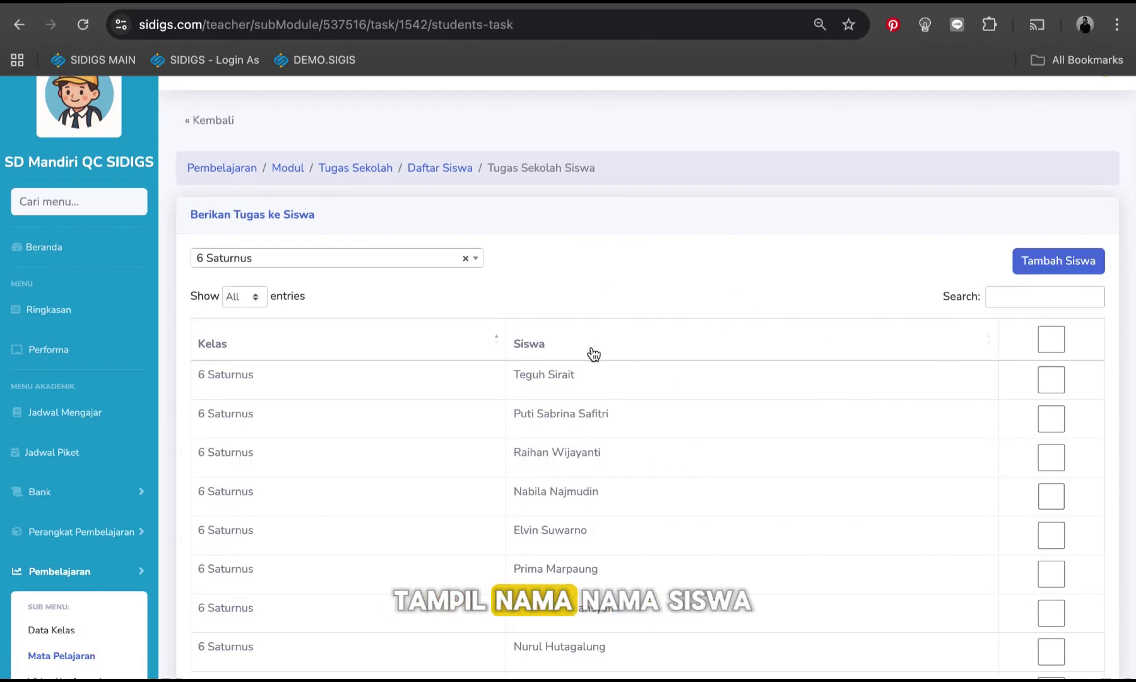
click(371, 263)
scroll(755, 433, down, 1)
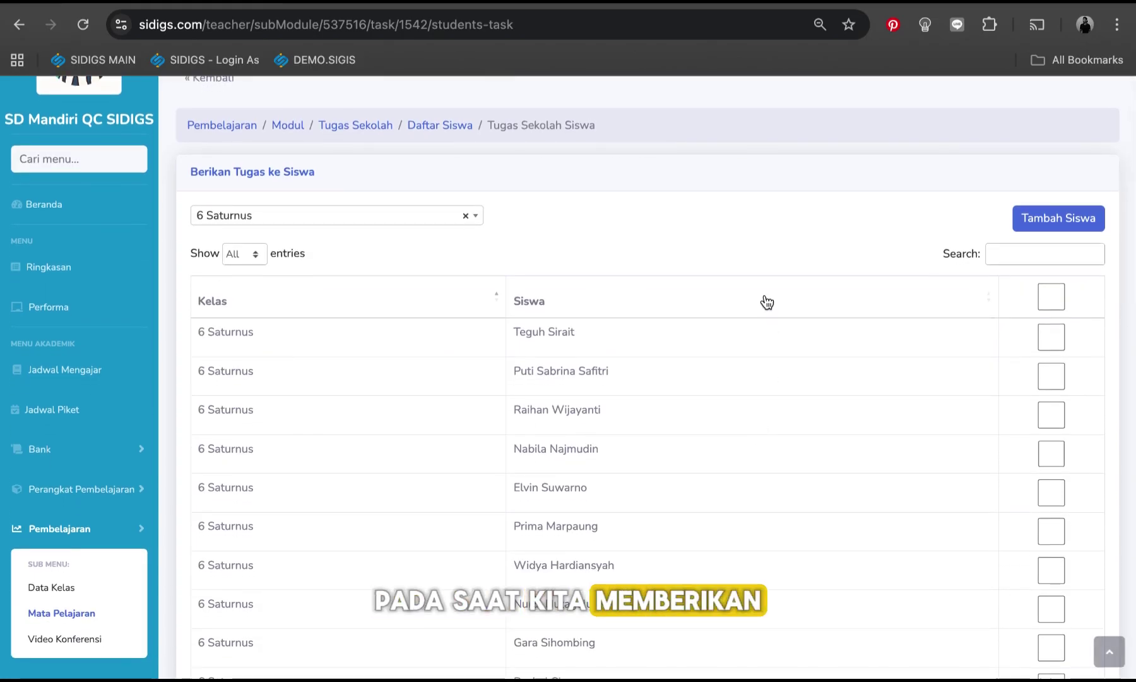
Mark the first four students of 6 Saturnus individually as recipients of the task
click(1051, 345)
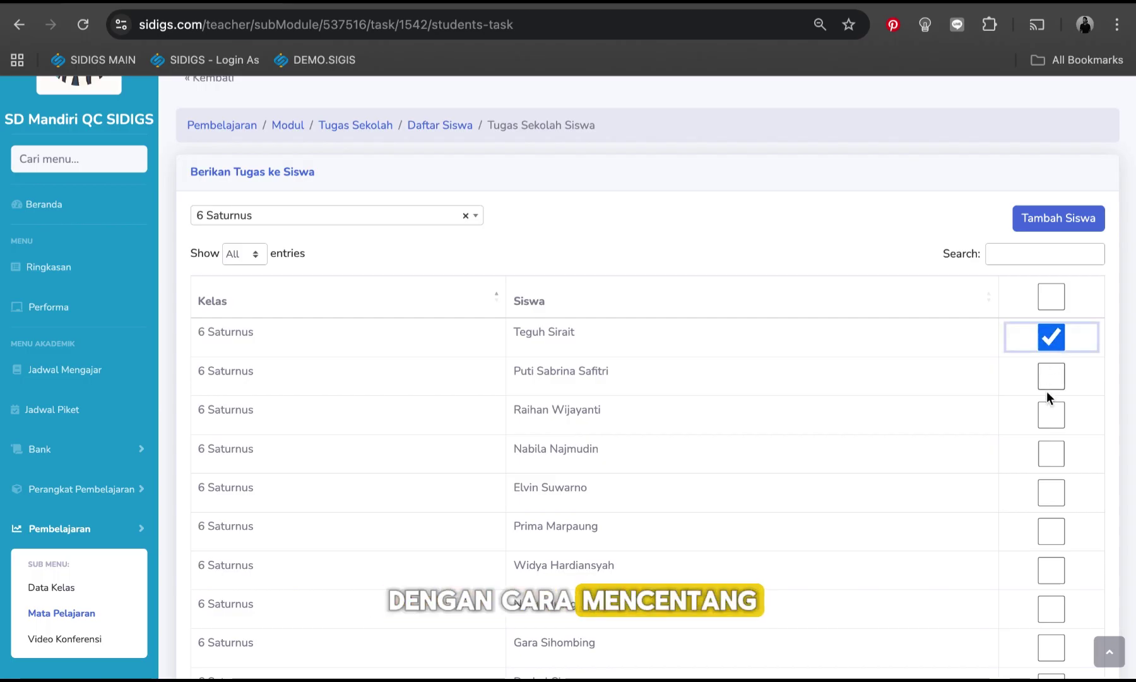
click(1052, 378)
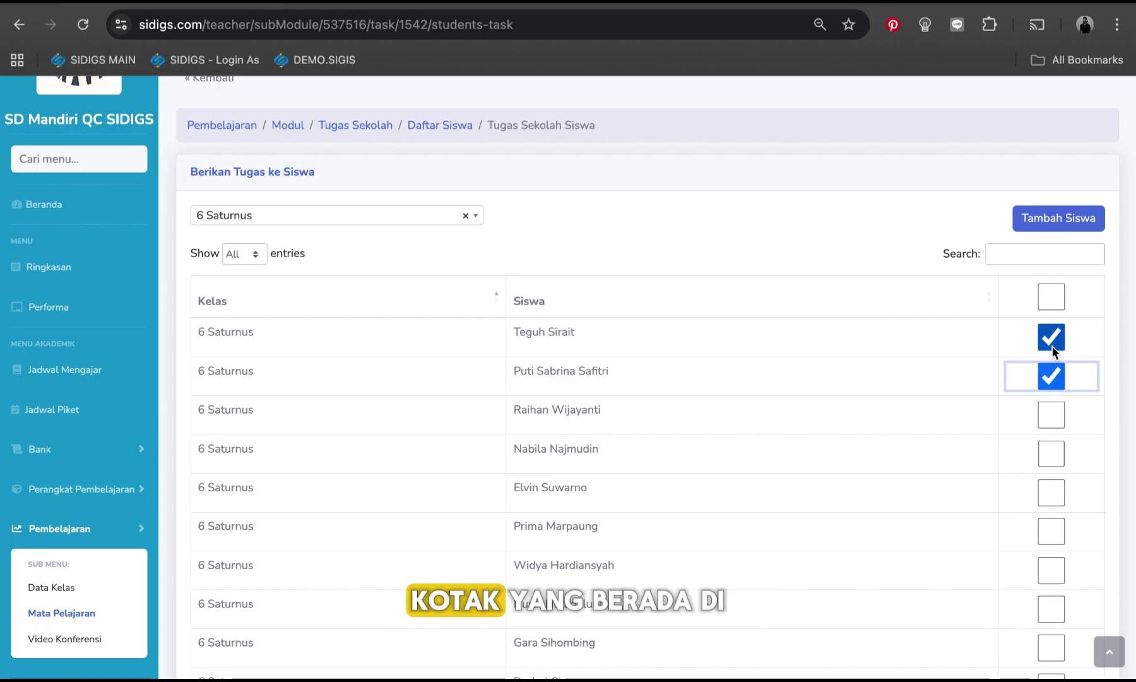
click(1051, 417)
click(1051, 453)
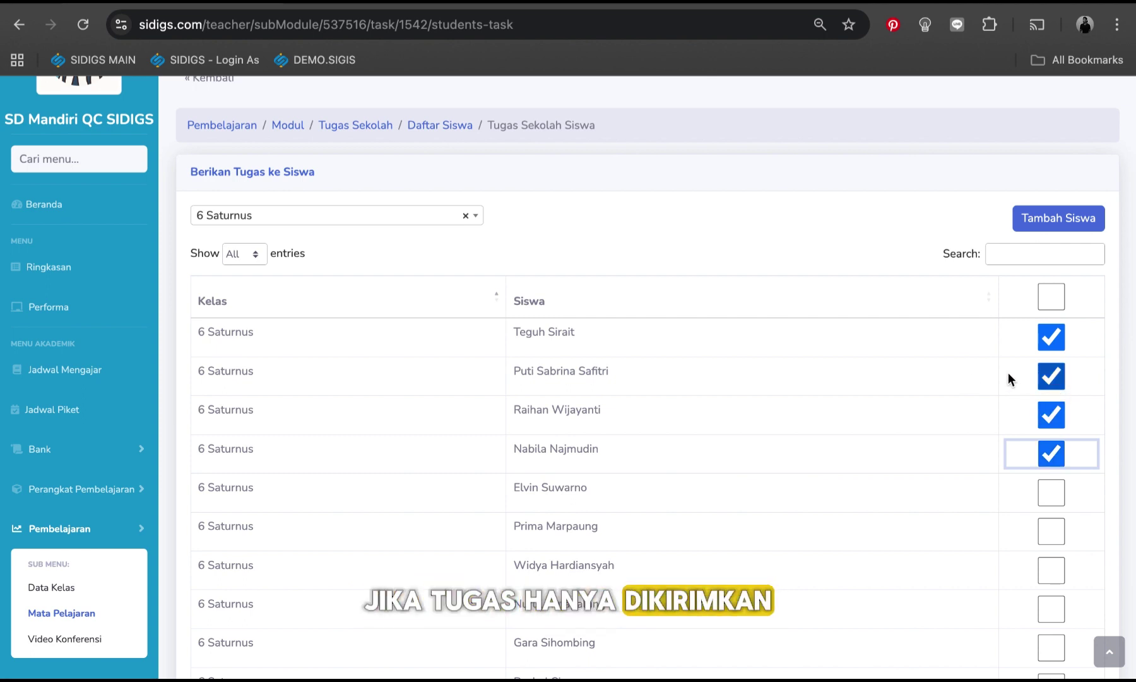
Select all students of 6 Saturnus at once, assign the task to them and check the resulting student list
click(1051, 297)
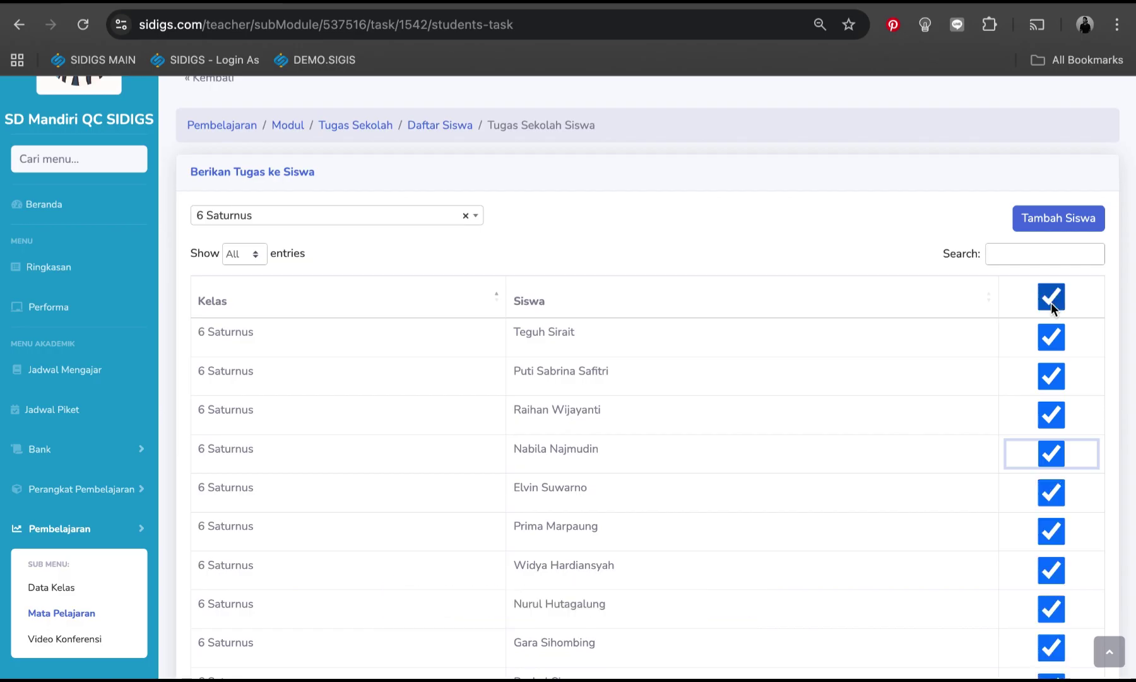
scroll(872, 511, down, 10)
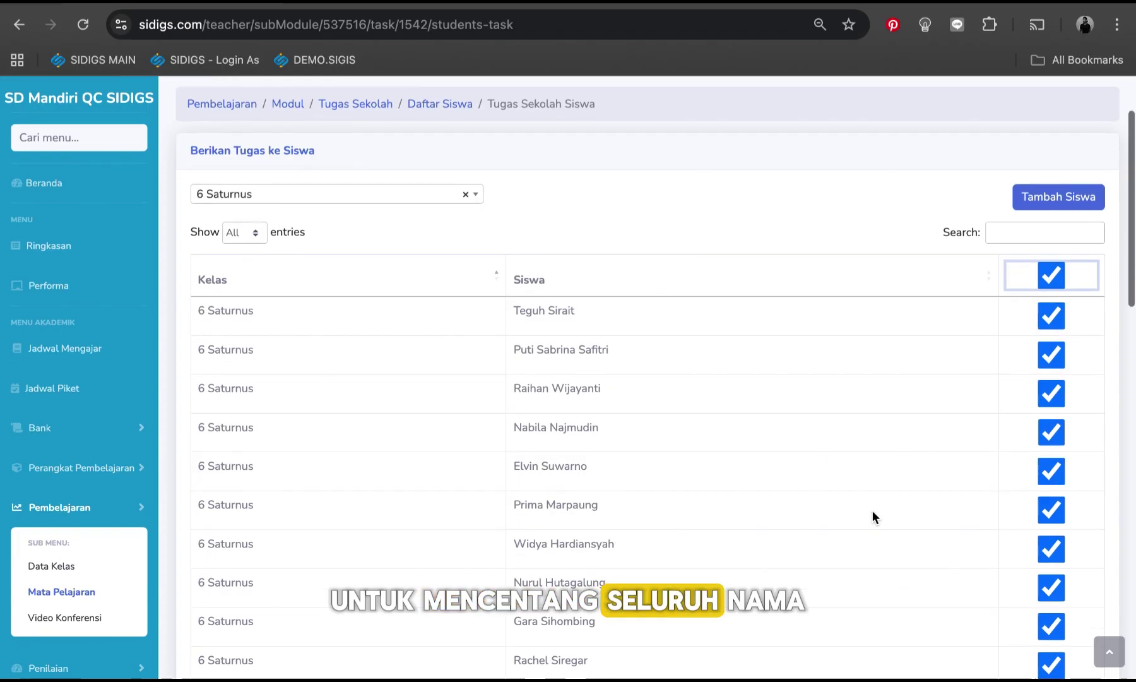
scroll(872, 511, up, 9)
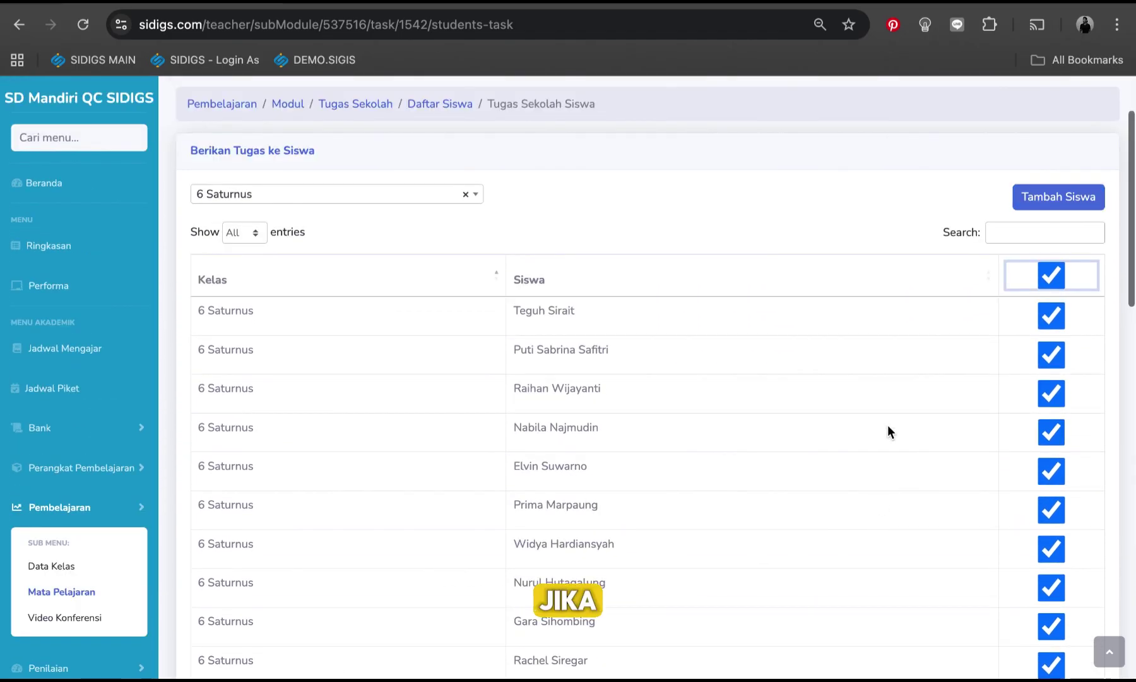
scroll(888, 425, up, 1)
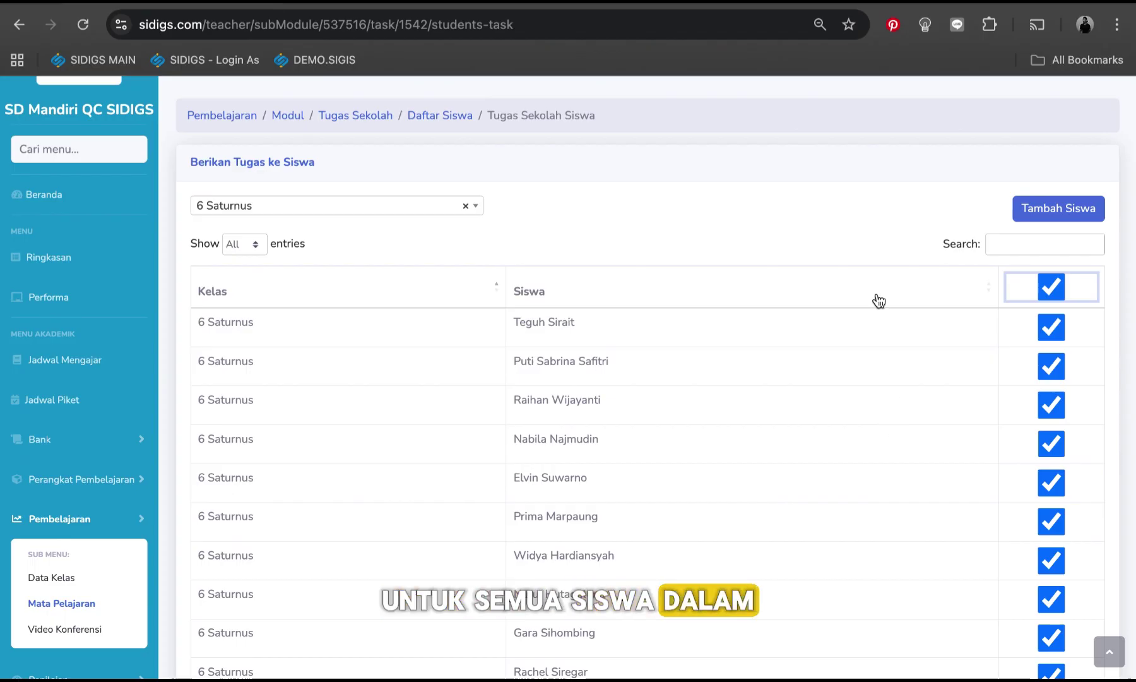
click(860, 201)
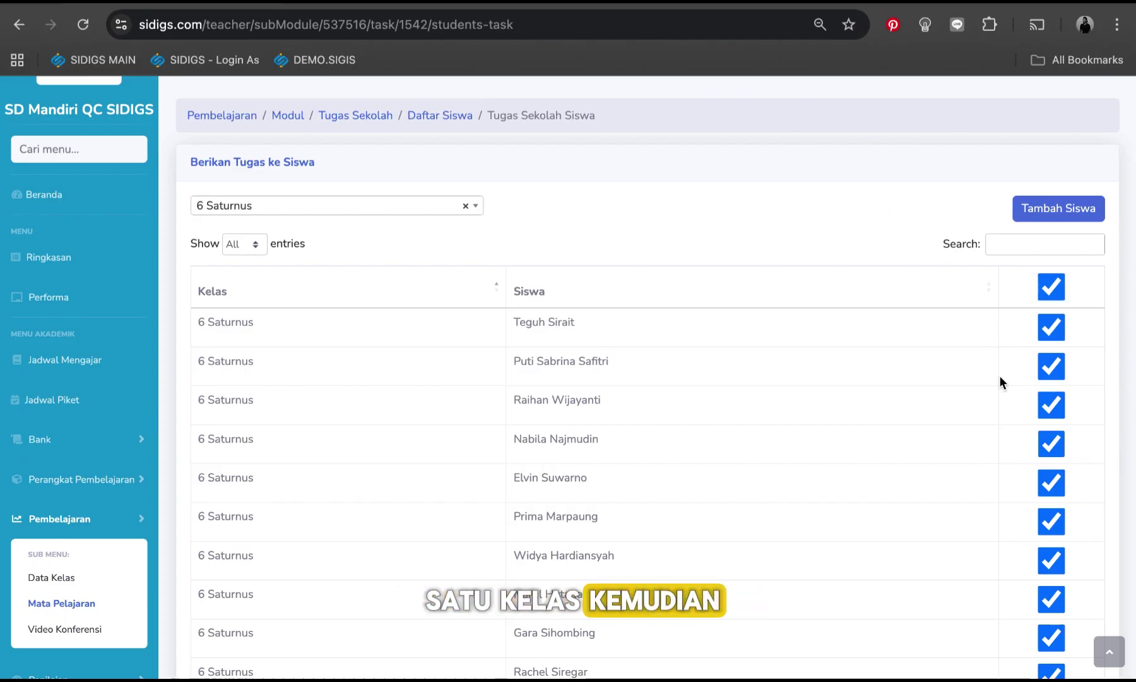
click(1051, 212)
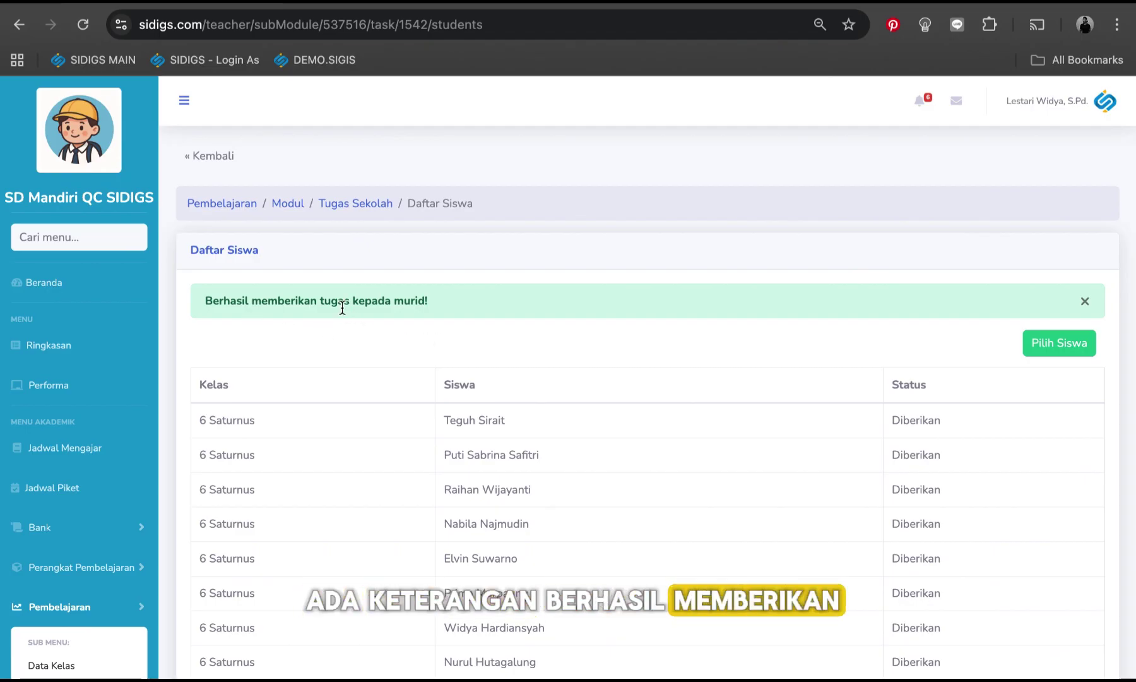
scroll(566, 388, down, 1)
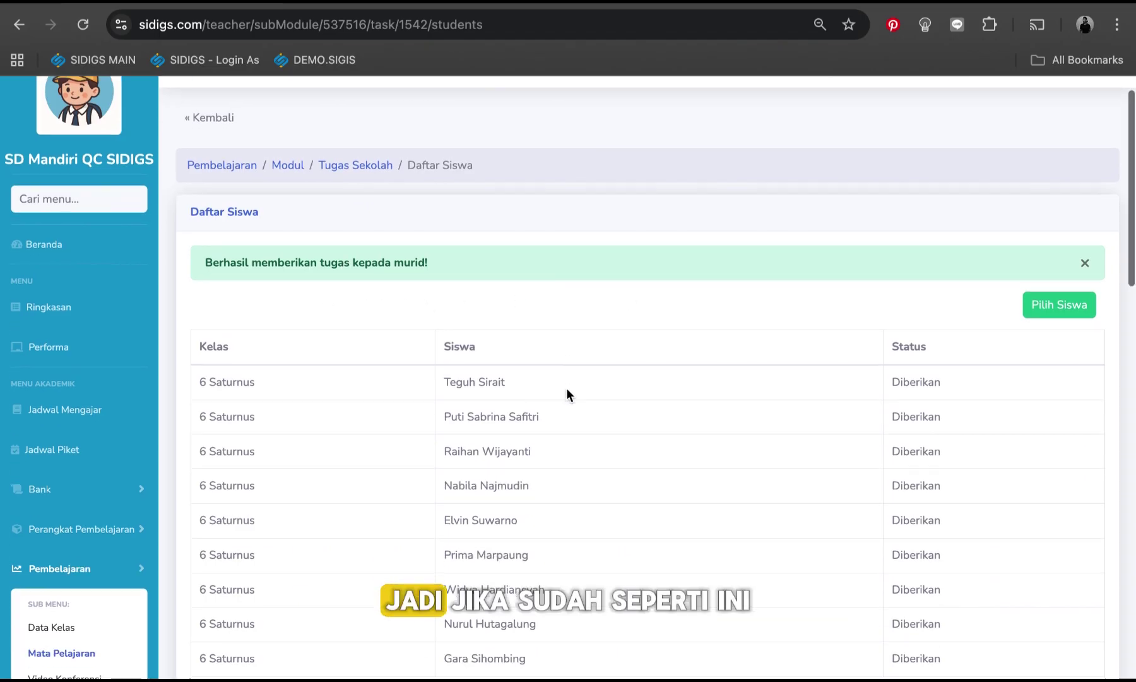
scroll(599, 473, down, 1)
scroll(599, 479, up, 1)
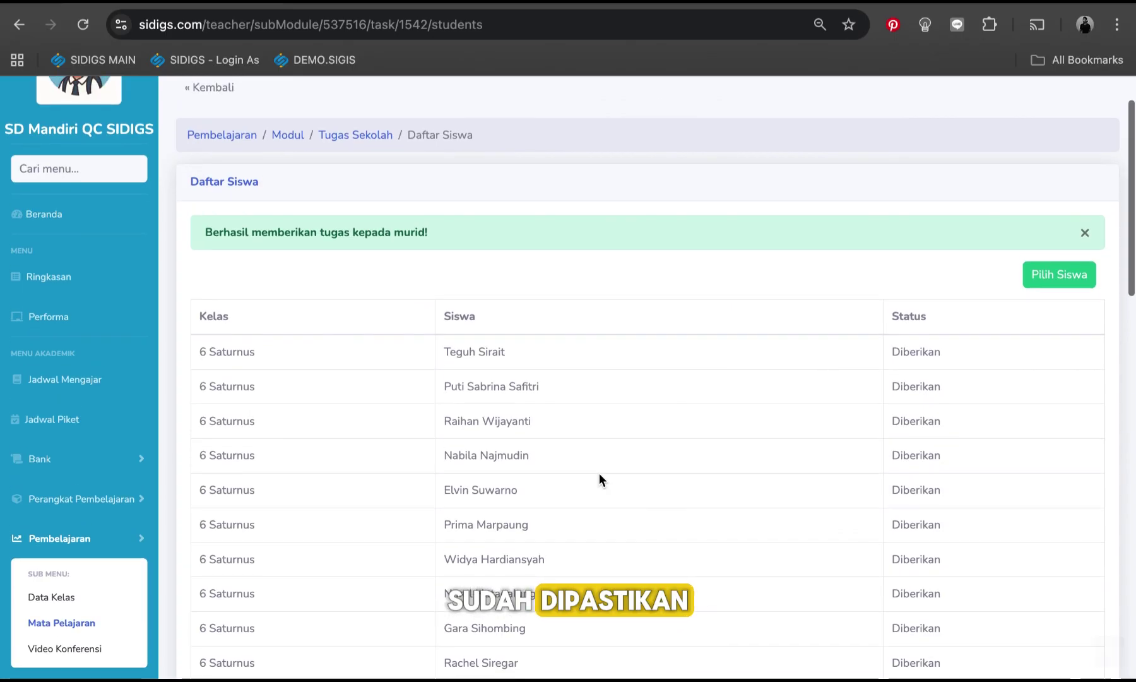
scroll(599, 480, up, 1)
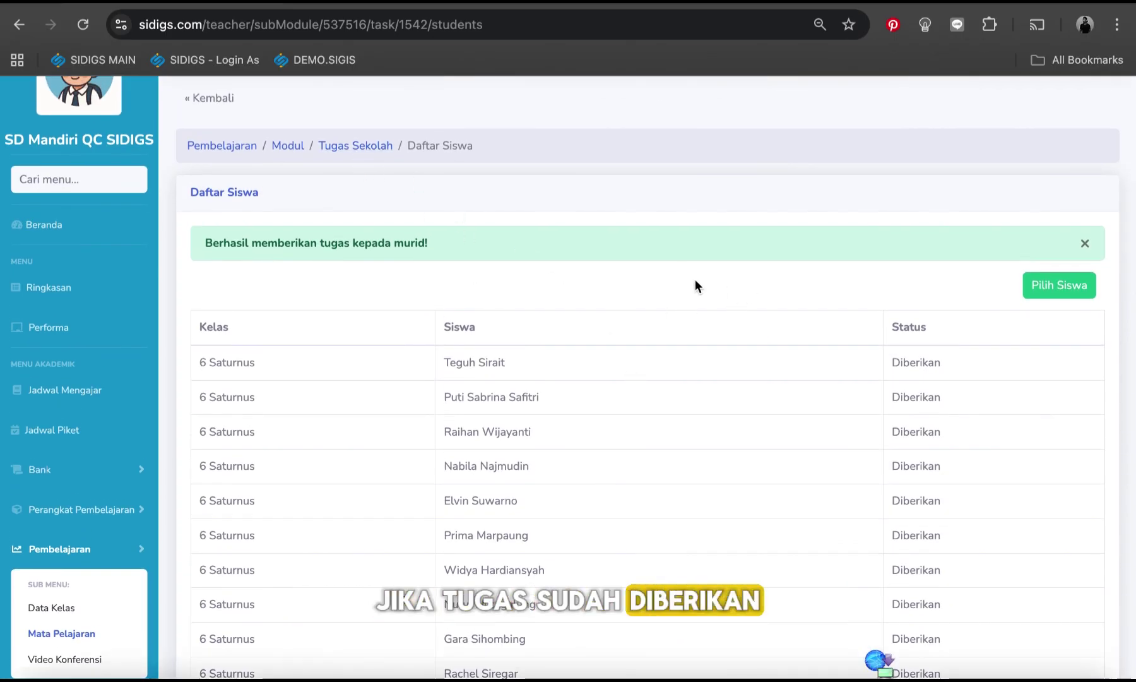
Return to the module list and show the sub modules of Matematika Dasar to reach the Latihan Soal of Matematika Dasar Level 1
click(289, 148)
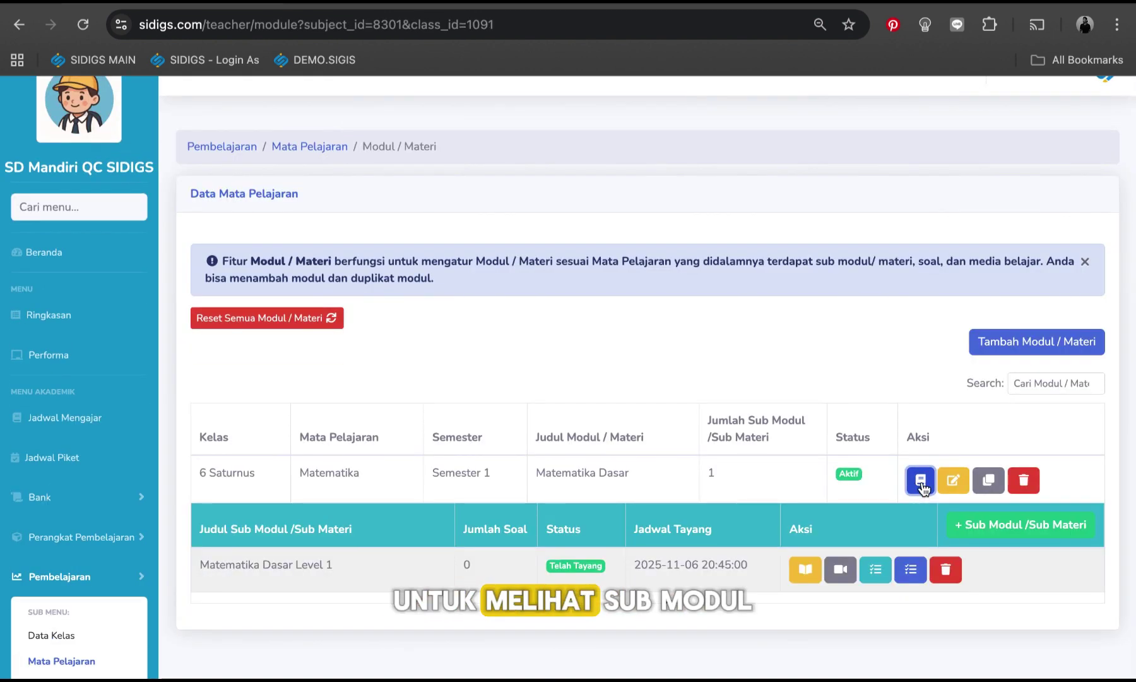
scroll(804, 529, down, 1)
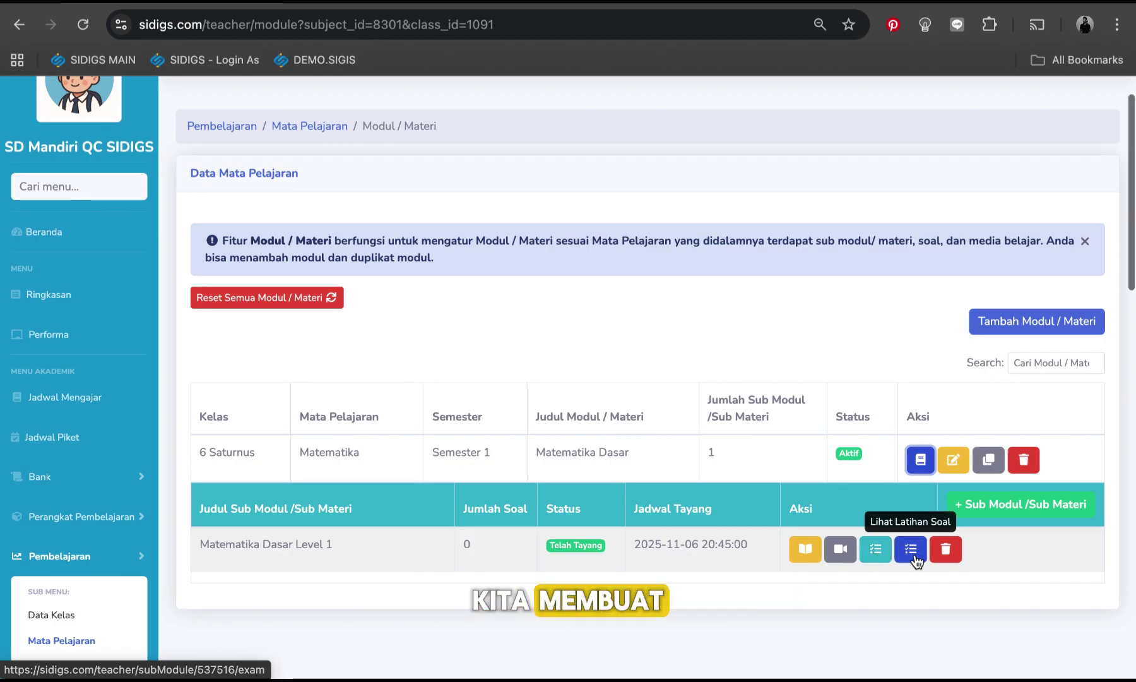
scroll(918, 552, down, 1)
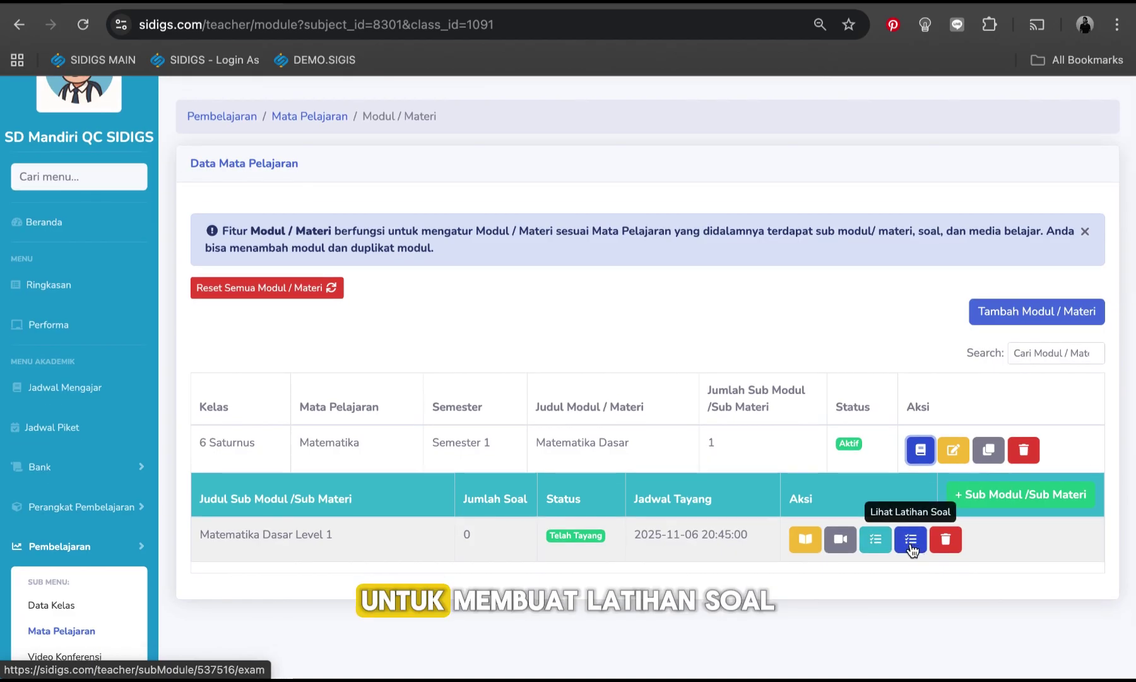